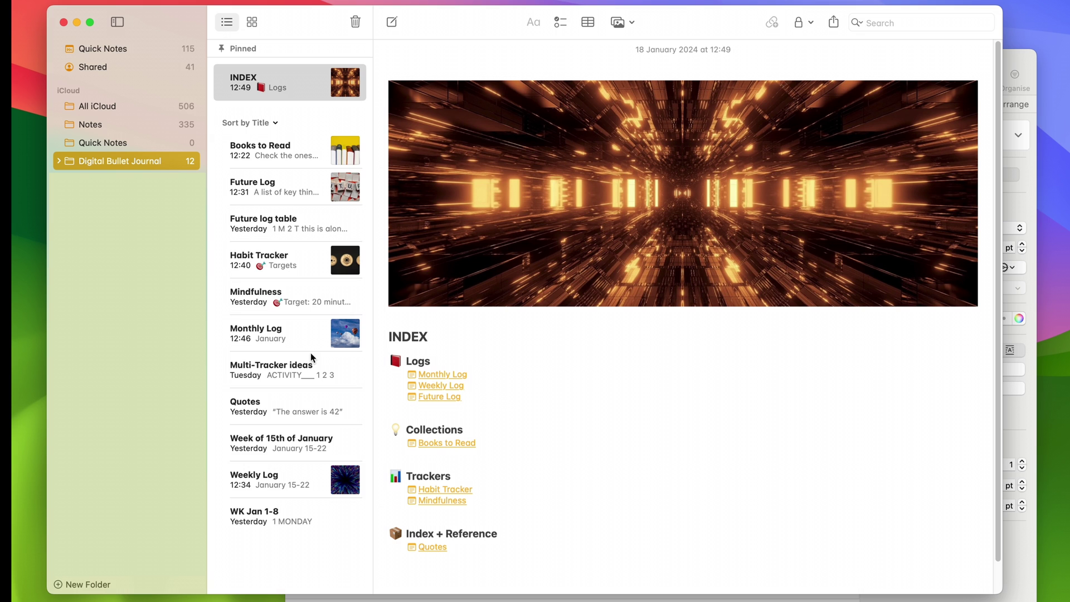
Insert a >> note link to Monthly Log on the empty line below Future Log in the INDEX.
{"action": "left_click", "coordinate": [445, 408]}
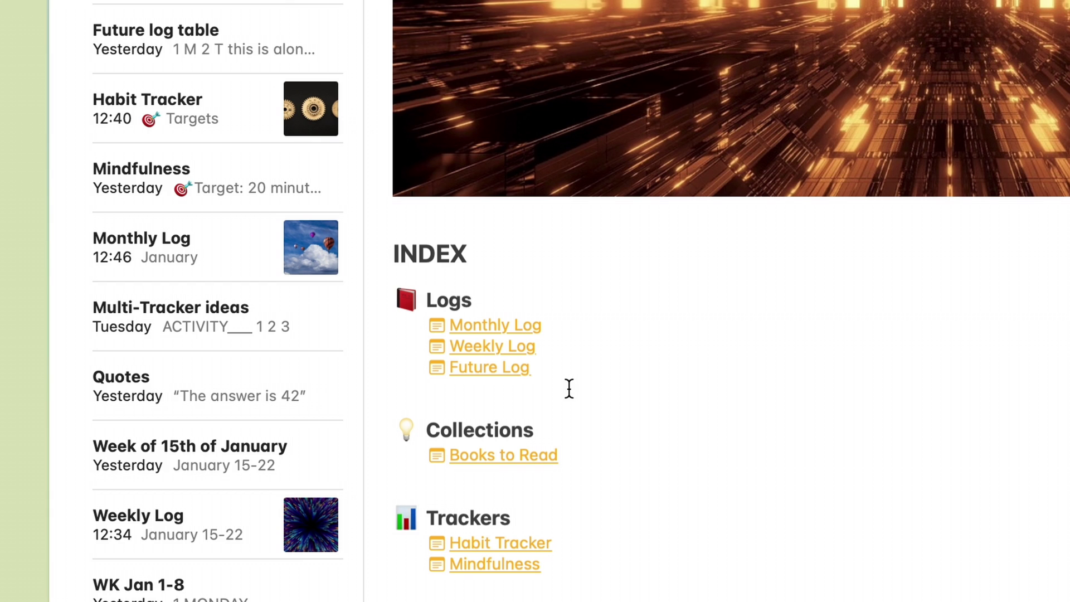
{"action": "type", "text": ">>"}
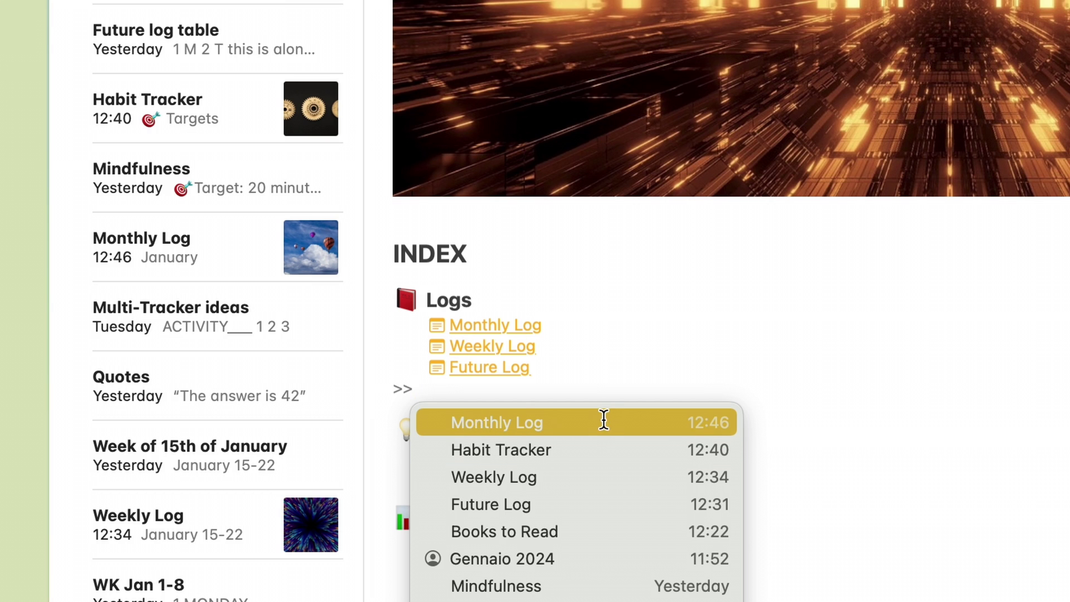
{"action": "left_click", "coordinate": [493, 425]}
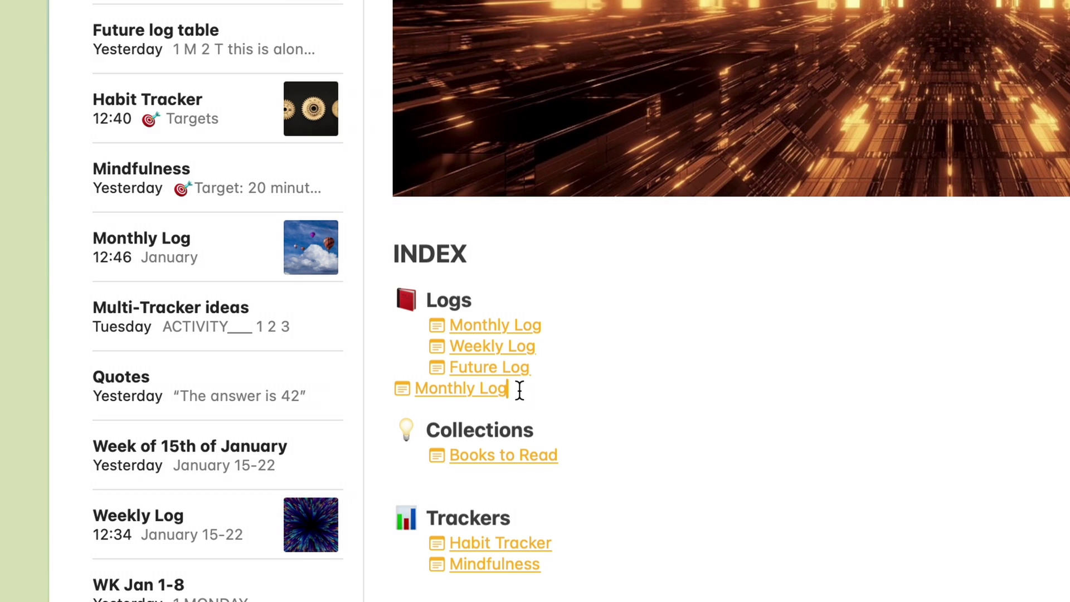
Rename the new link to '😇Monthly log' with Use Note Title off, then delete the link.
{"action": "right_click", "coordinate": [457, 389]}
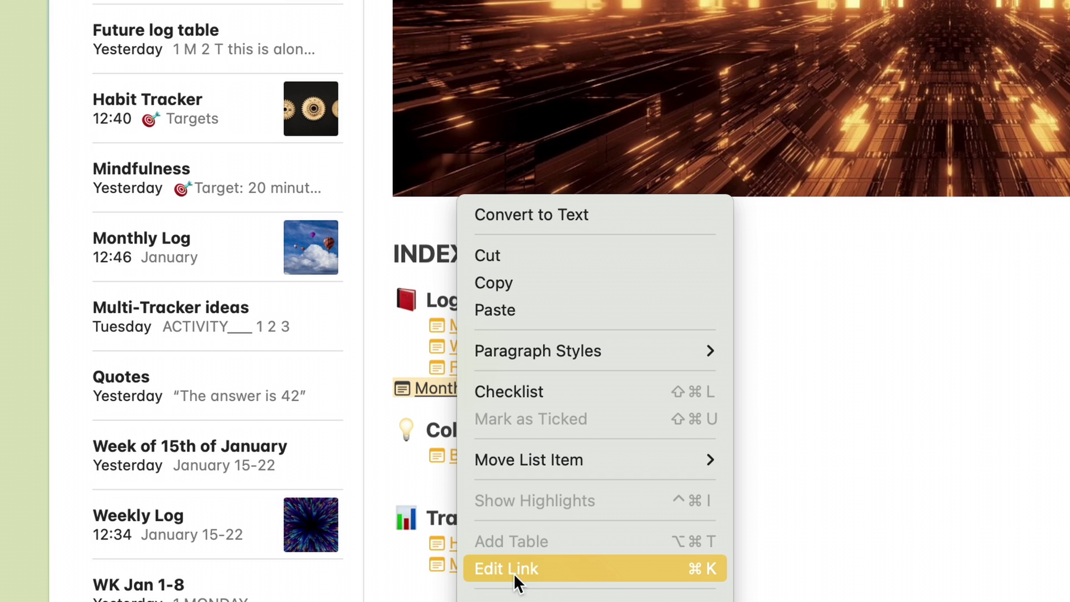
{"action": "left_click", "coordinate": [555, 569]}
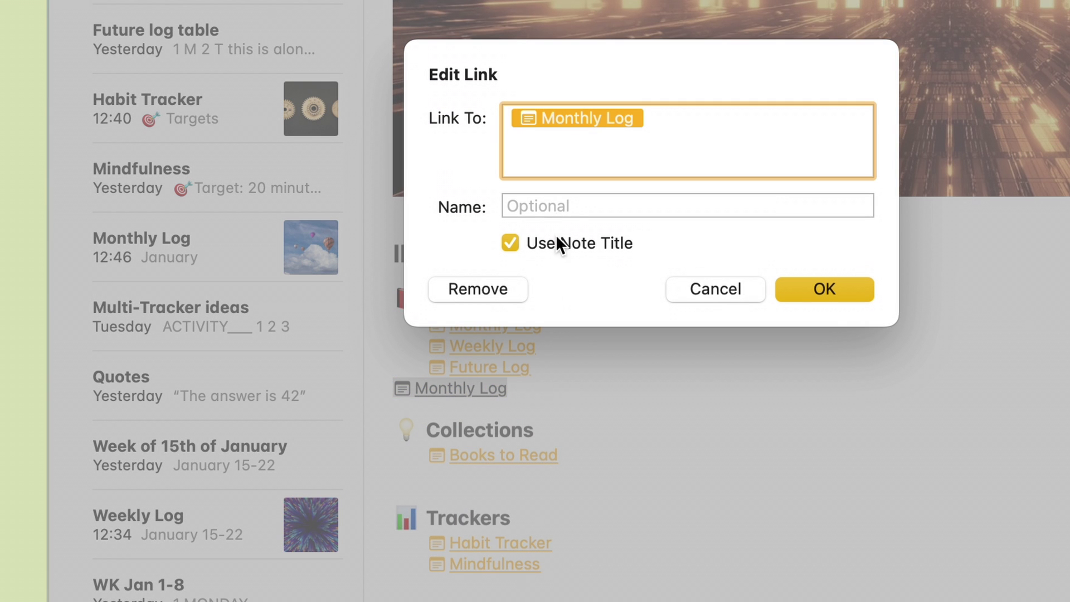
{"action": "left_click", "coordinate": [511, 243]}
{"action": "left_click", "coordinate": [544, 201]}
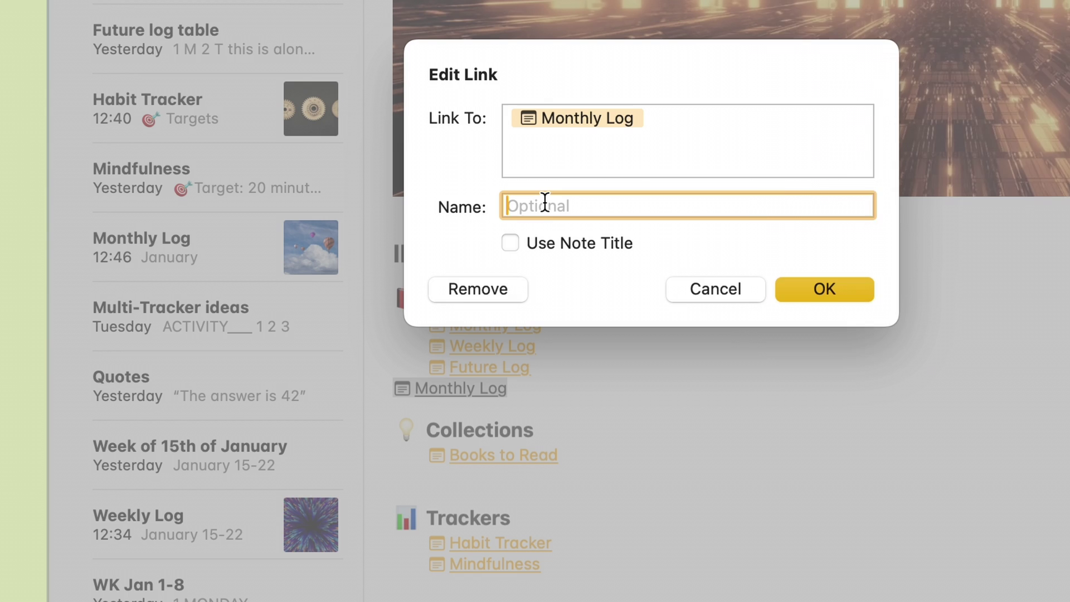
{"action": "key", "text": "ctrl+super+space"}
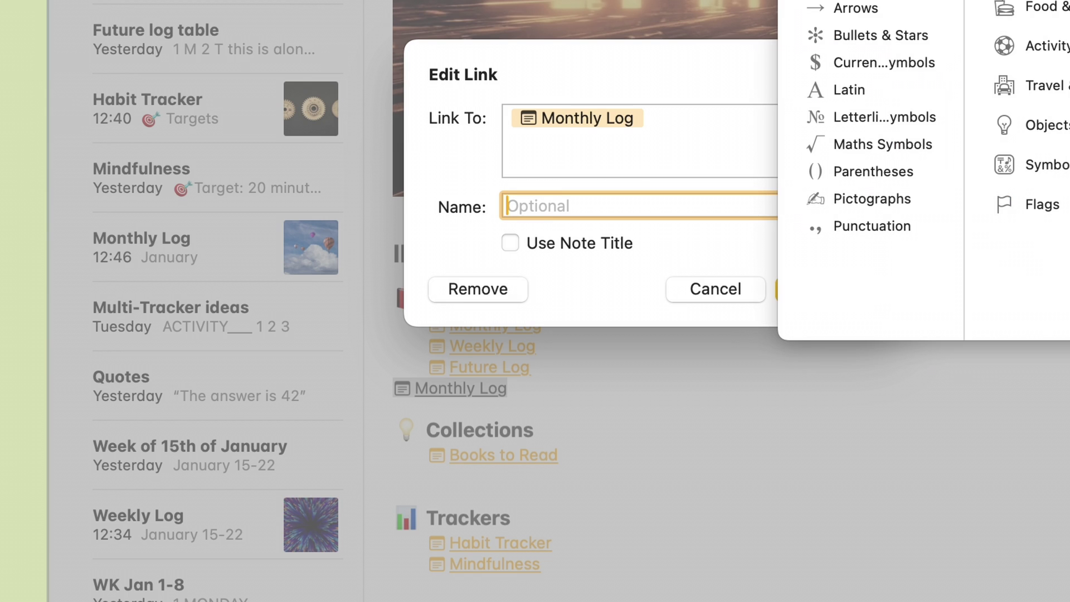
{"action": "type", "text": "😇"}
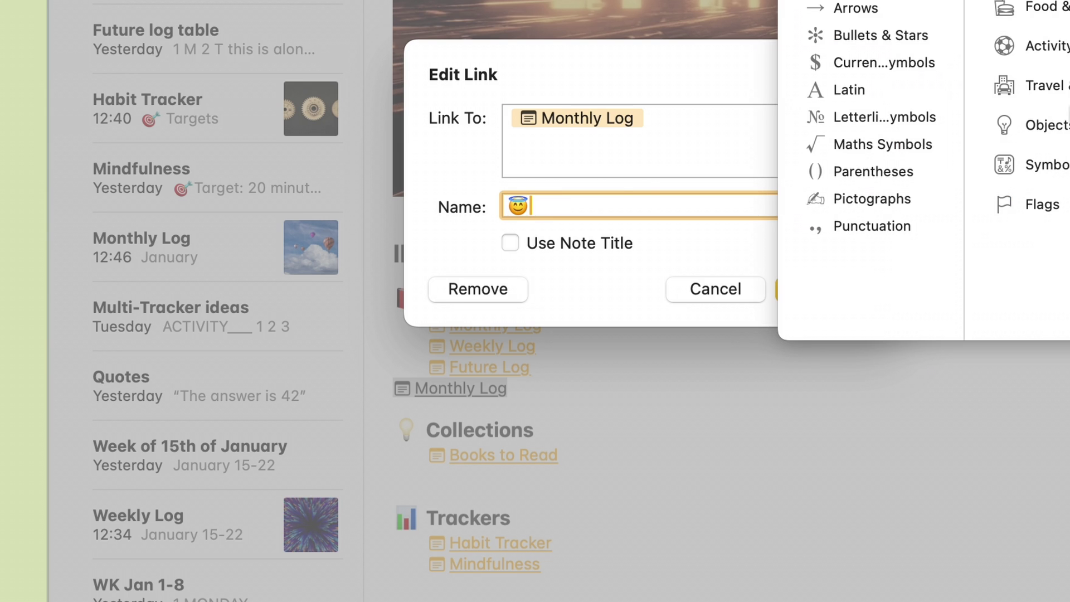
{"action": "type", "text": "Monthly log"}
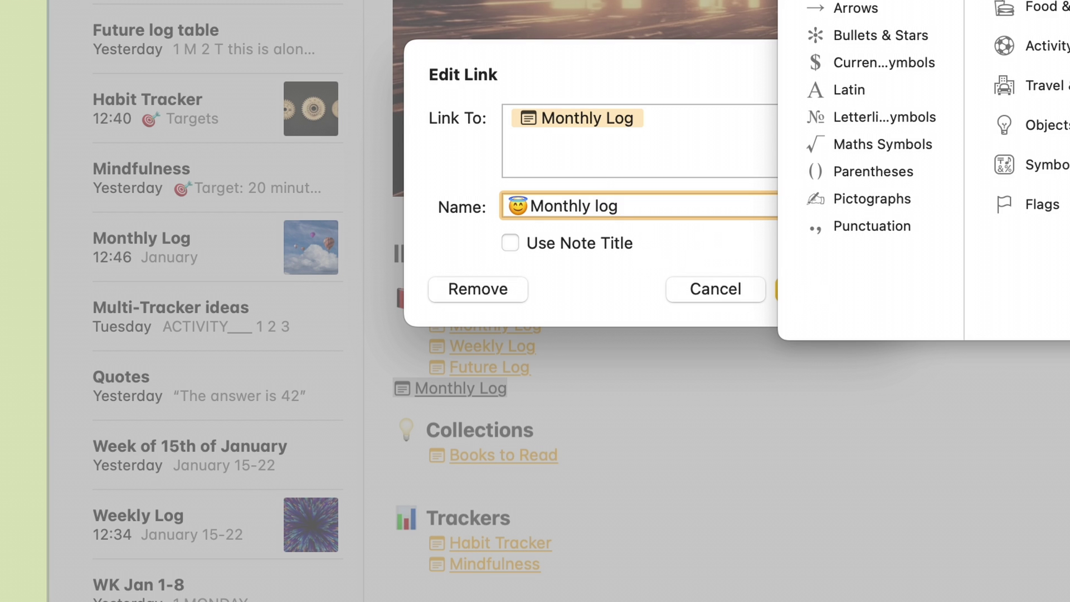
{"action": "left_click", "coordinate": [814, 286]}
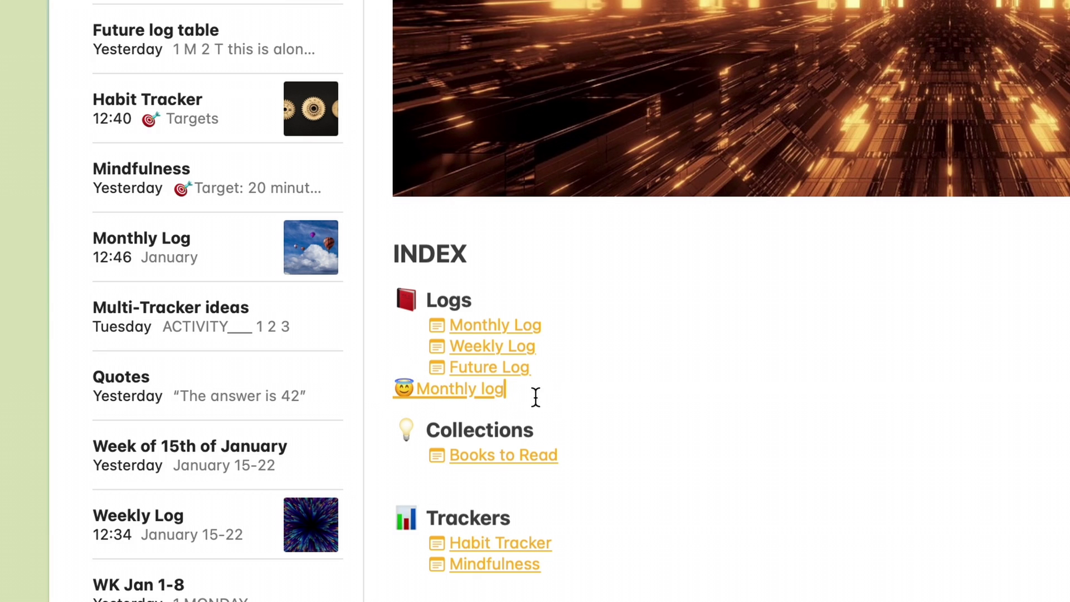
{"action": "left_click_drag", "start_coordinate": [504, 389], "coordinate": [395, 387]}
{"action": "key", "text": "BackSpace"}
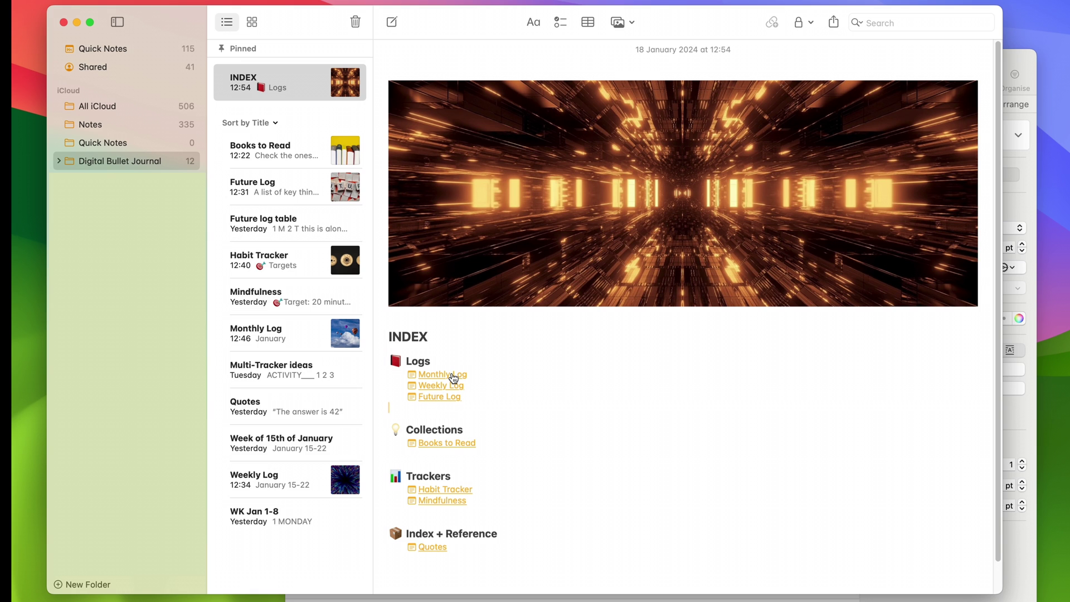
Open the Monthly Log note from its INDEX link and select the IMPORTANT DATES/EVENTS heading.
{"action": "left_click", "coordinate": [453, 379]}
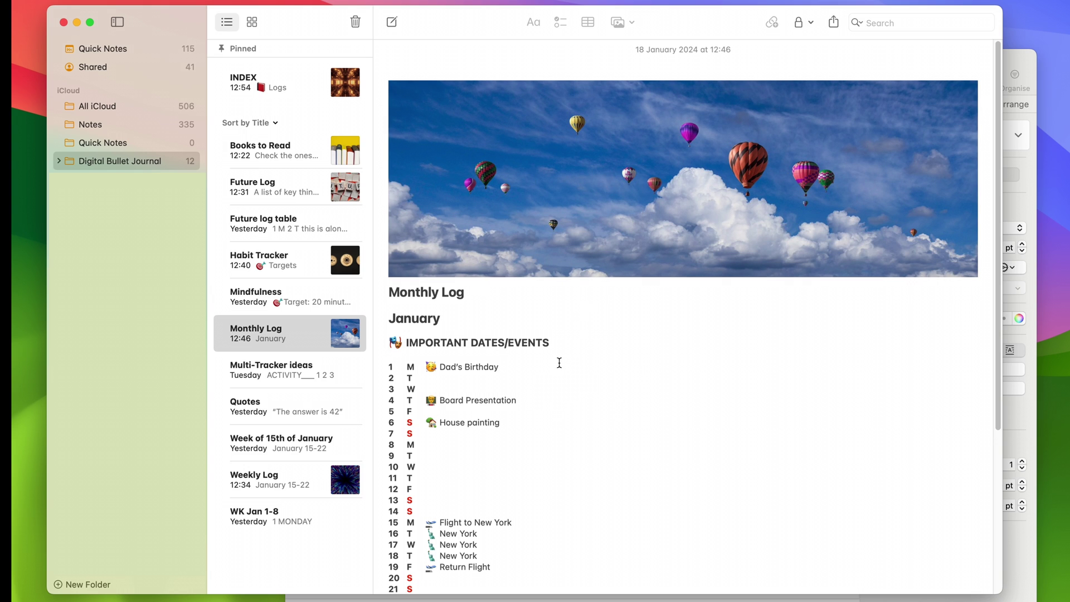
{"action": "scroll", "coordinate": [560, 363], "scroll_direction": "down", "scroll_amount": 2}
{"action": "scroll", "coordinate": [565, 363], "scroll_direction": "down", "scroll_amount": 6}
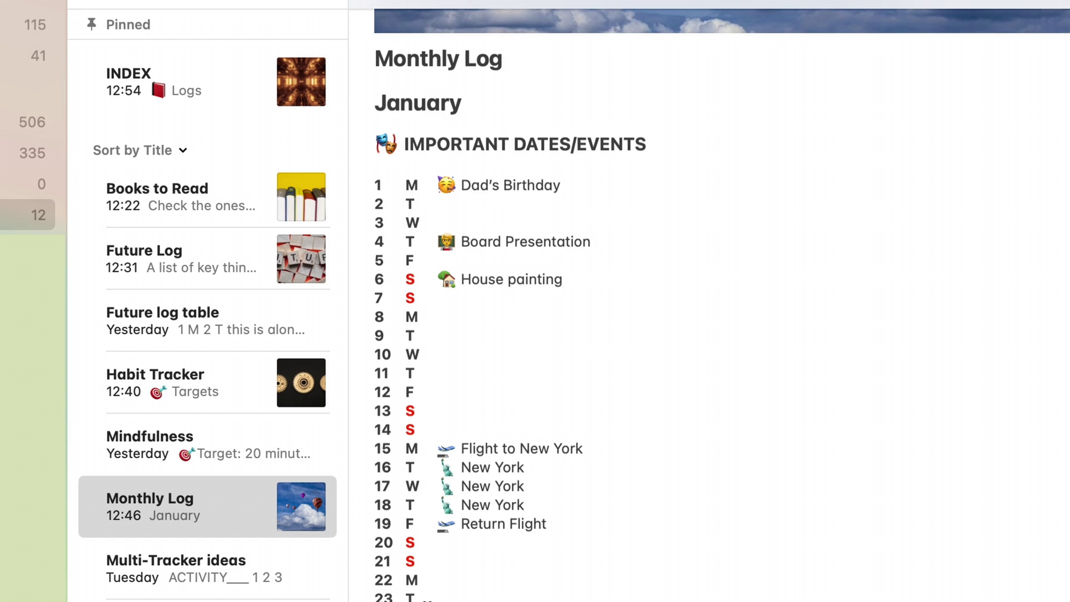
{"action": "left_click_drag", "start_coordinate": [370, 137], "coordinate": [674, 139]}
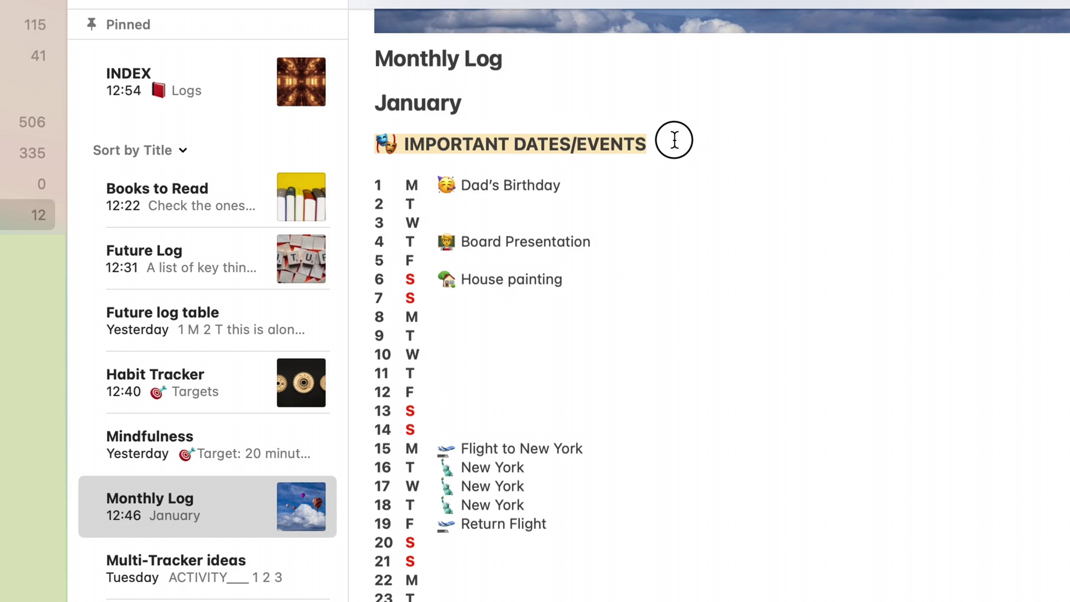
Look through the January day list, selecting entries such as the weekend S on row 6.
{"action": "scroll", "coordinate": [526, 143], "scroll_direction": "down", "scroll_amount": 3}
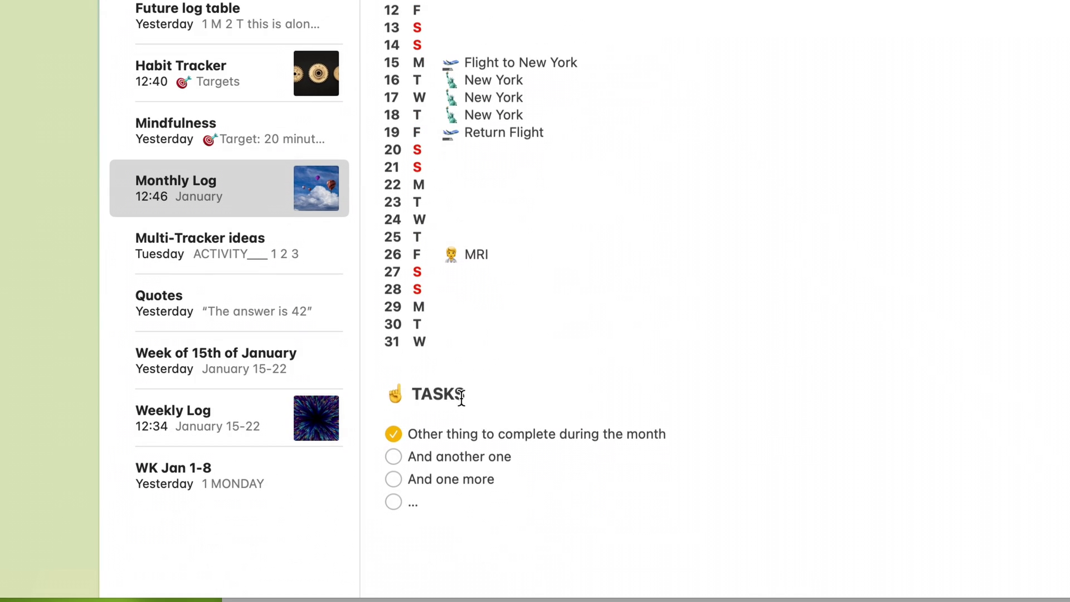
{"action": "left_click_drag", "start_coordinate": [391, 389], "coordinate": [472, 387]}
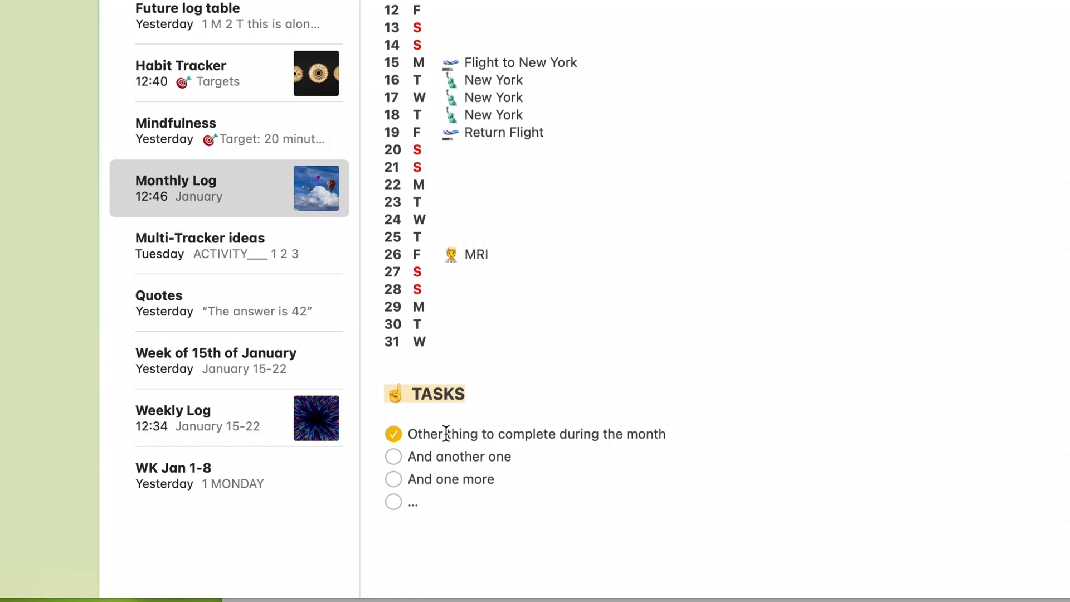
{"action": "scroll", "coordinate": [540, 446], "scroll_direction": "up", "scroll_amount": 3}
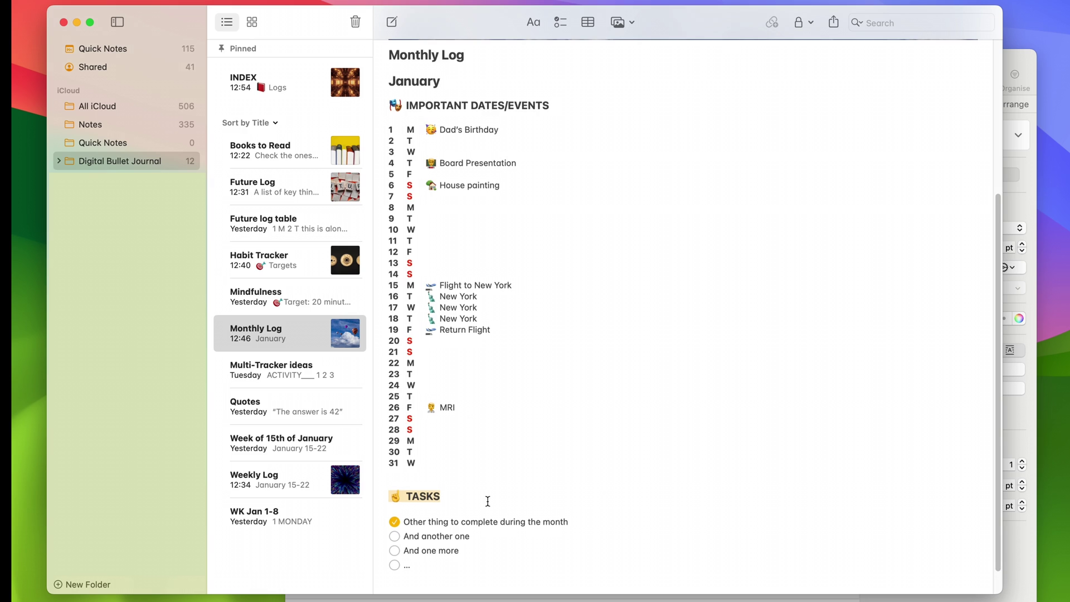
{"action": "scroll", "coordinate": [509, 454], "scroll_direction": "up", "scroll_amount": 5}
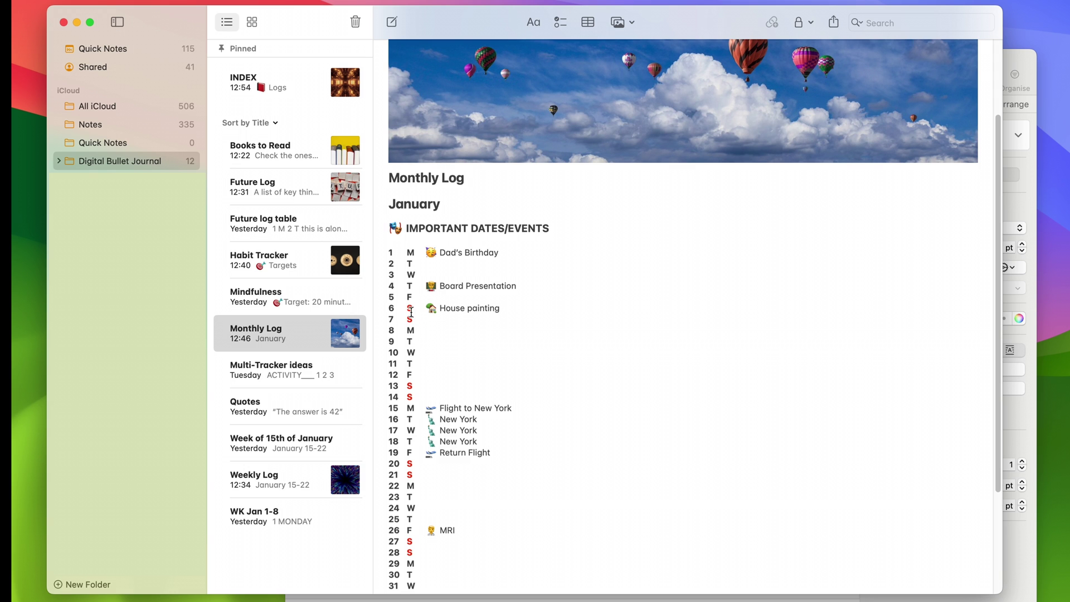
{"action": "left_click_drag", "start_coordinate": [408, 308], "coordinate": [454, 346]}
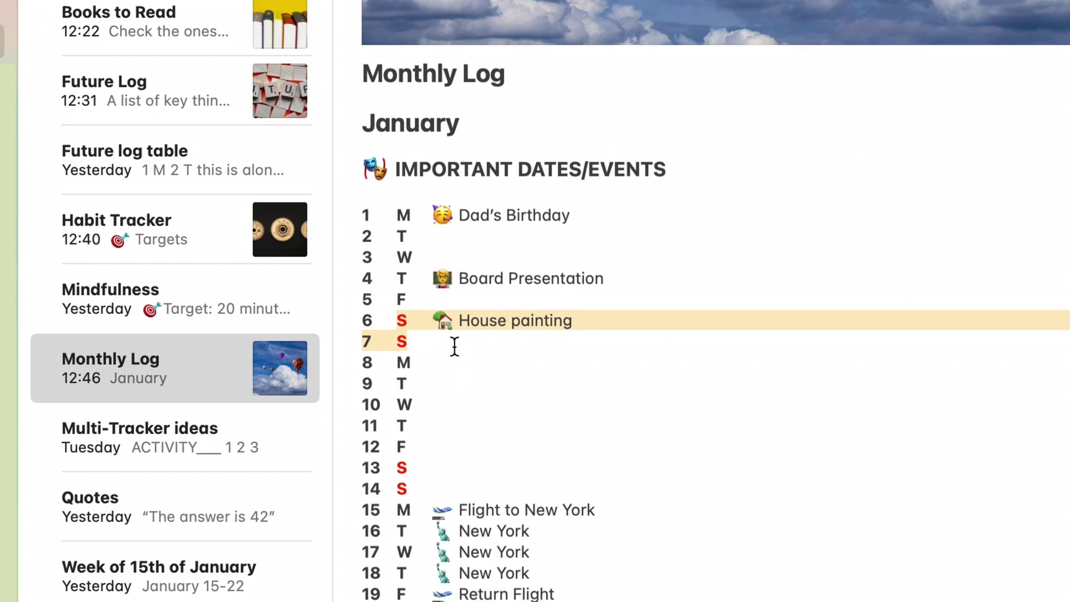
{"action": "left_click", "coordinate": [441, 340]}
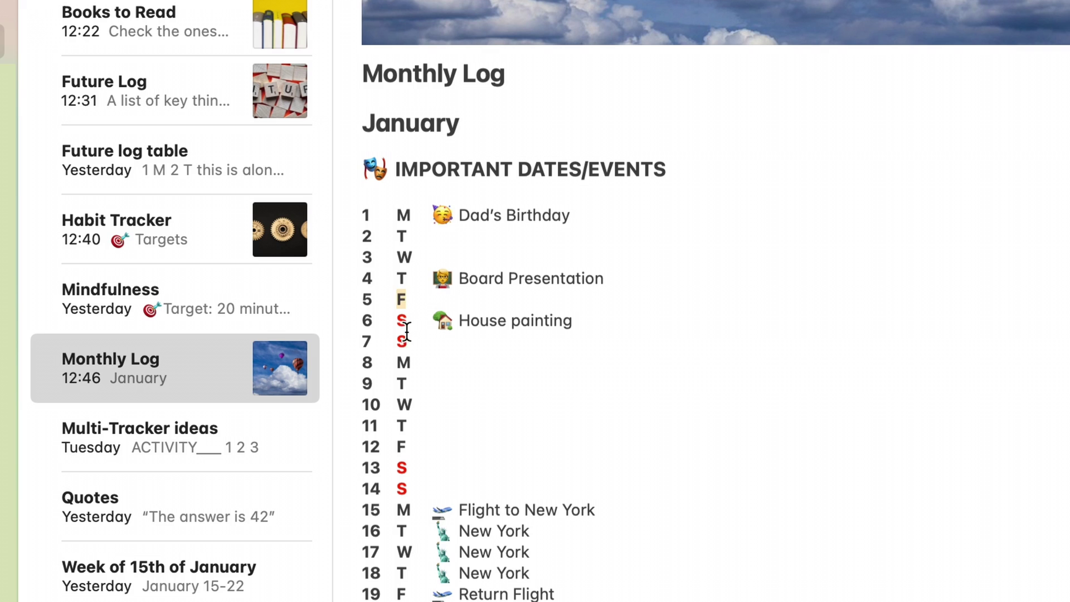
Colour the F on row 5 green using the Spring swatch in the Colours panel.
{"action": "left_click_drag", "start_coordinate": [397, 299], "coordinate": [410, 294]}
{"action": "key", "text": "super+shift+c"}
{"action": "scroll", "coordinate": [970, 290], "scroll_direction": "down", "scroll_amount": 10}
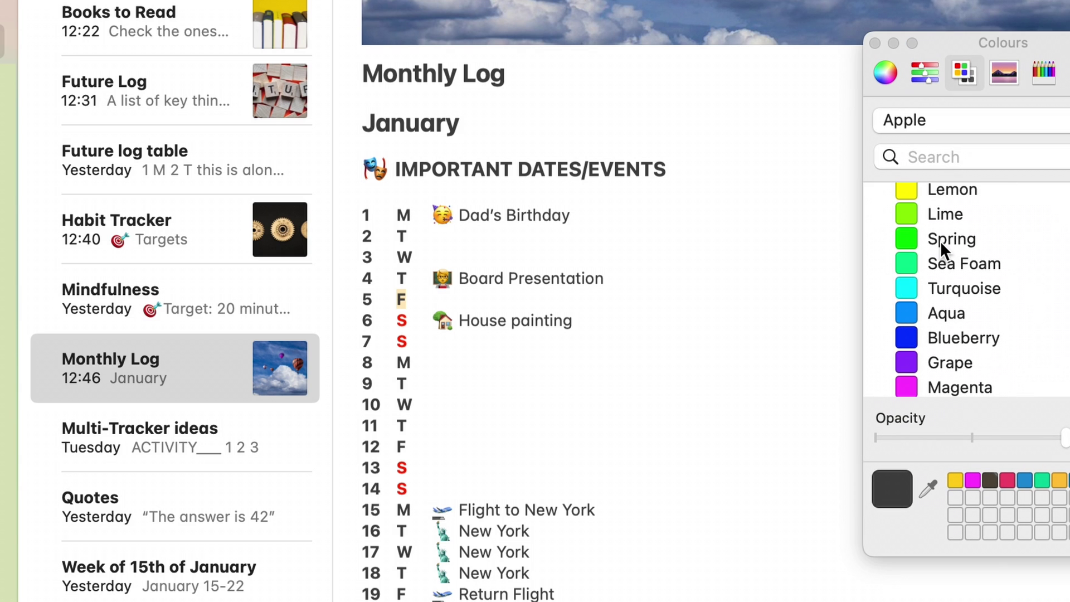
{"action": "left_click", "coordinate": [939, 240]}
{"action": "left_click", "coordinate": [741, 470]}
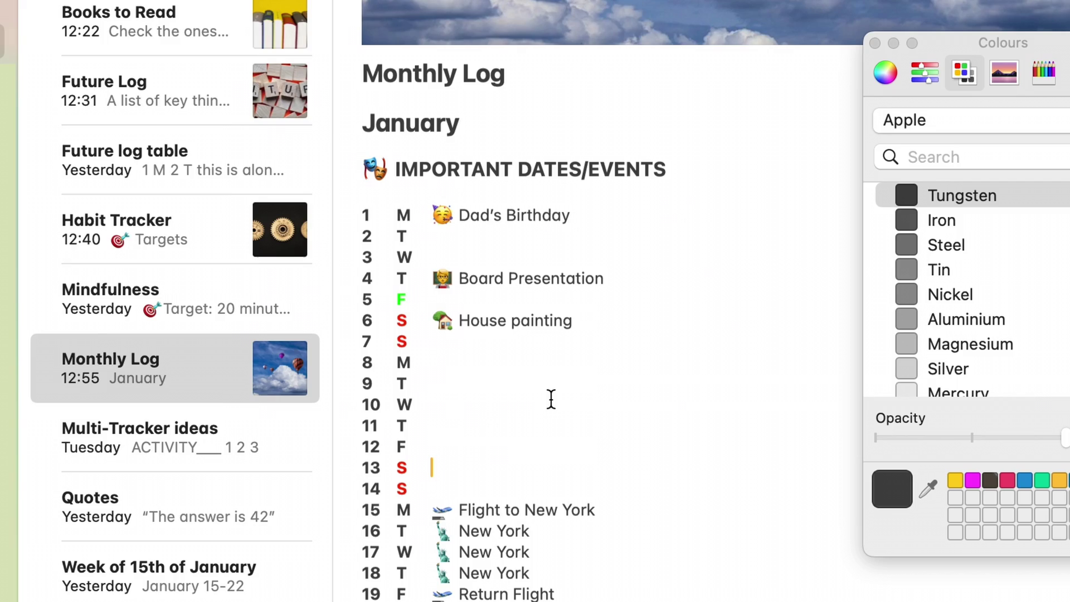
{"action": "left_click", "coordinate": [402, 299]}
Place the insertion point after a New York entry and close the Colours panel.
{"action": "left_click", "coordinate": [710, 528]}
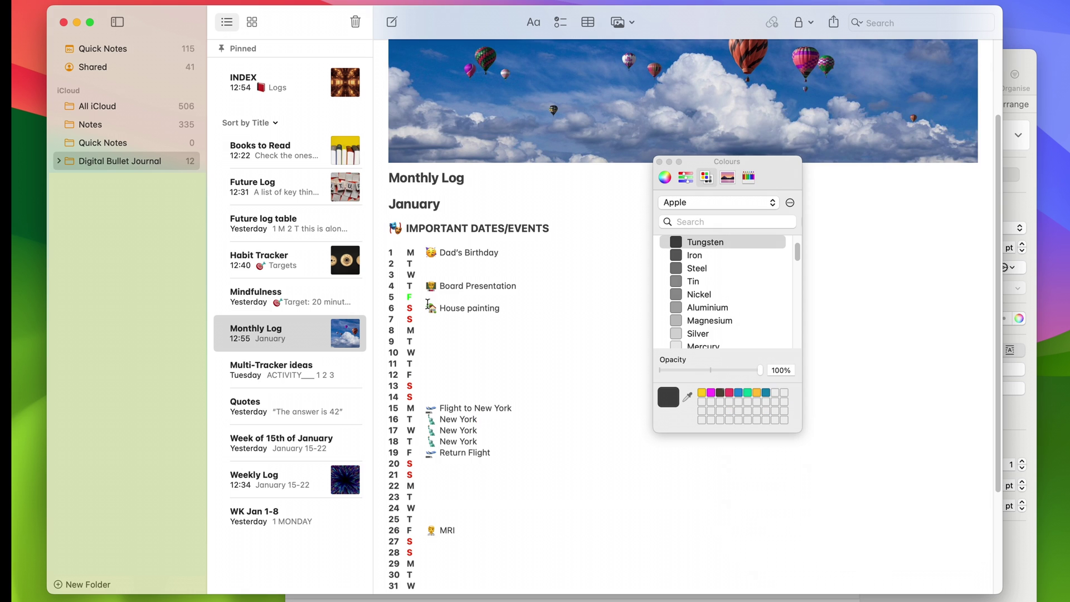
{"action": "left_click", "coordinate": [582, 428]}
{"action": "left_click", "coordinate": [659, 162]}
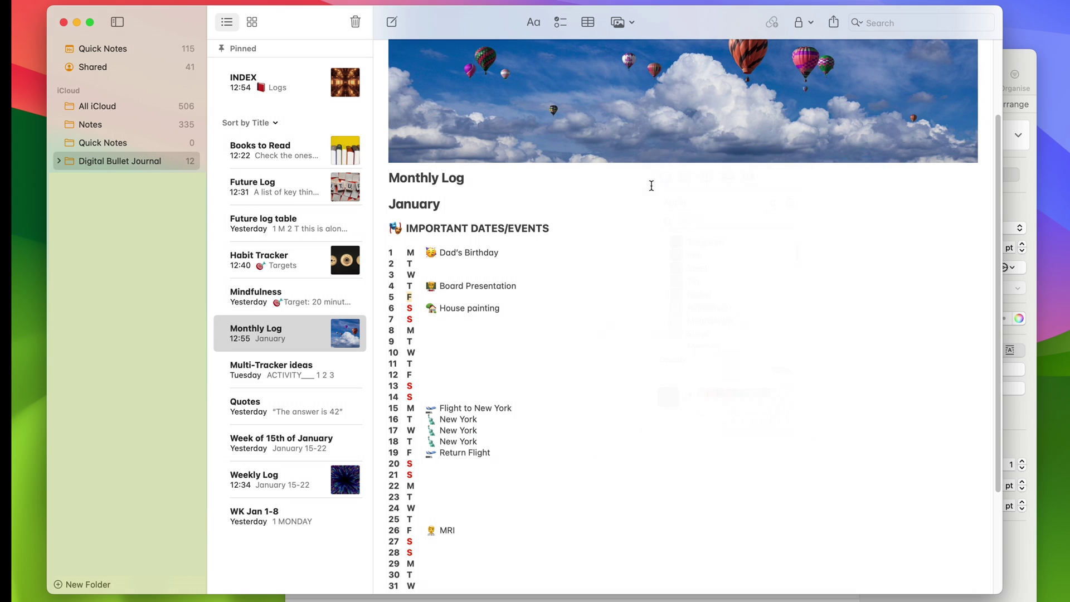
{"action": "scroll", "coordinate": [600, 320], "scroll_direction": "down", "scroll_amount": 5}
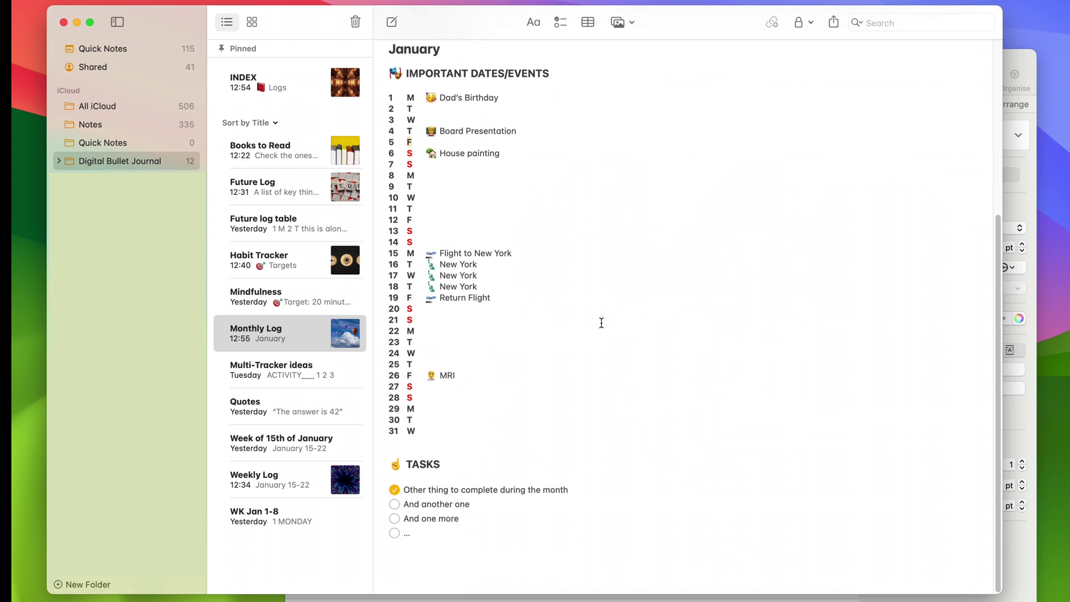
{"action": "left_click", "coordinate": [303, 83]}
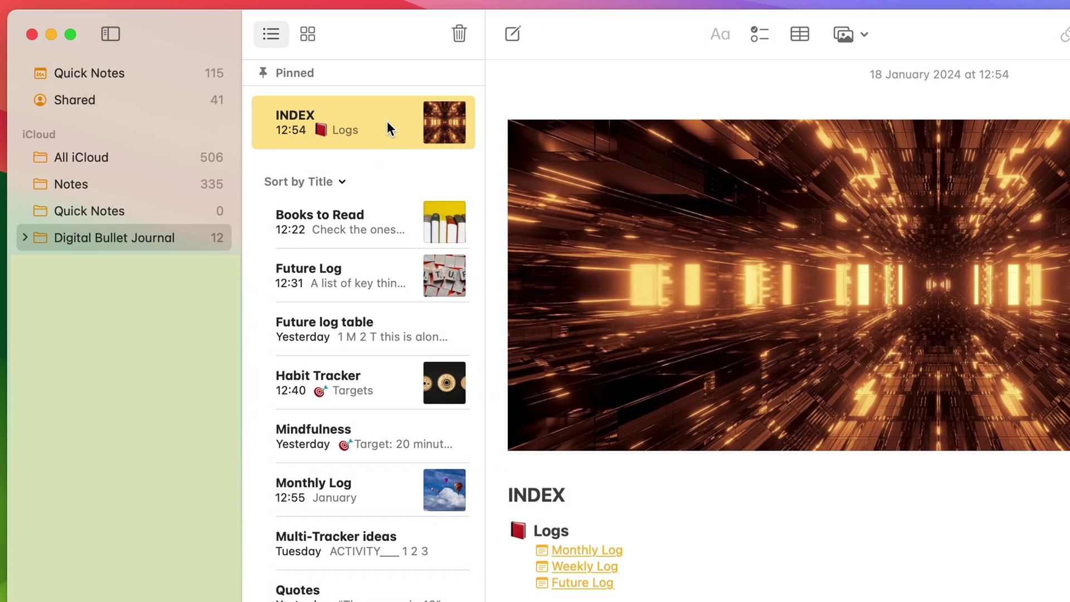
{"action": "right_click", "coordinate": [388, 121]}
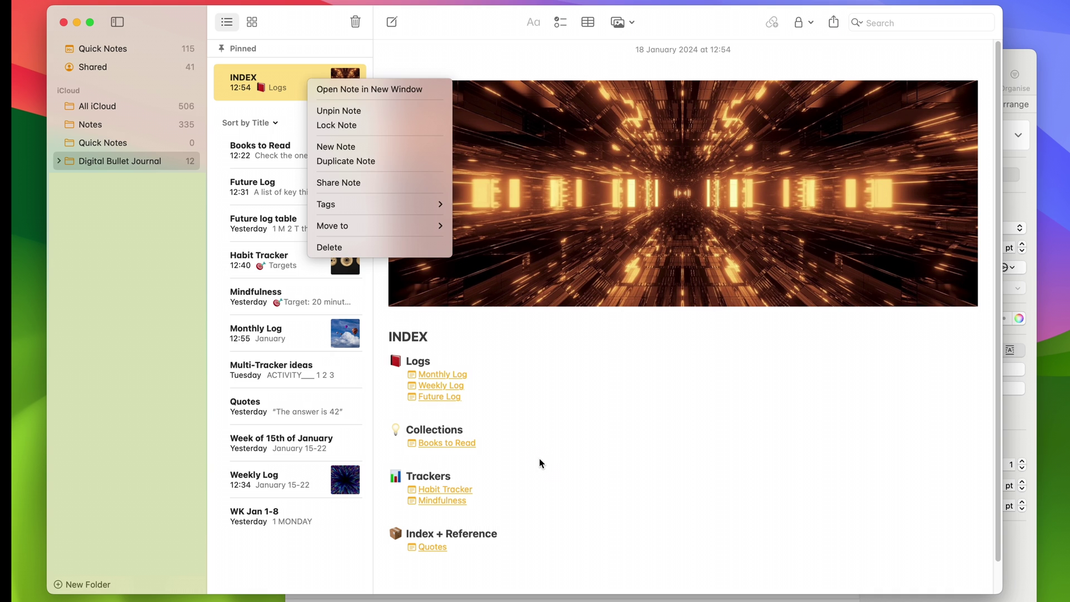
{"action": "left_click", "coordinate": [647, 576]}
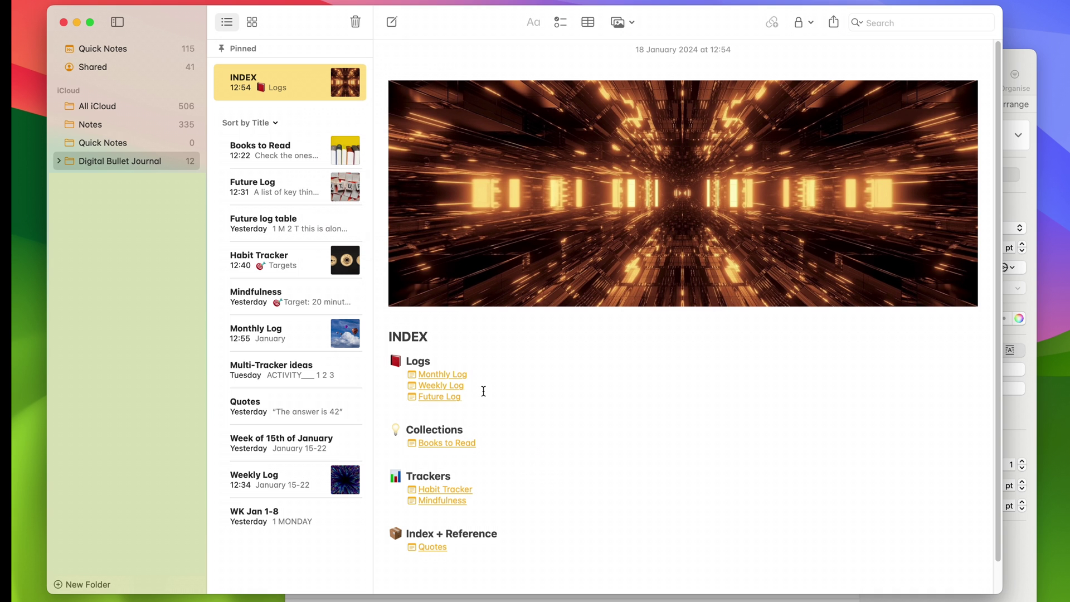
{"action": "left_click", "coordinate": [443, 386]}
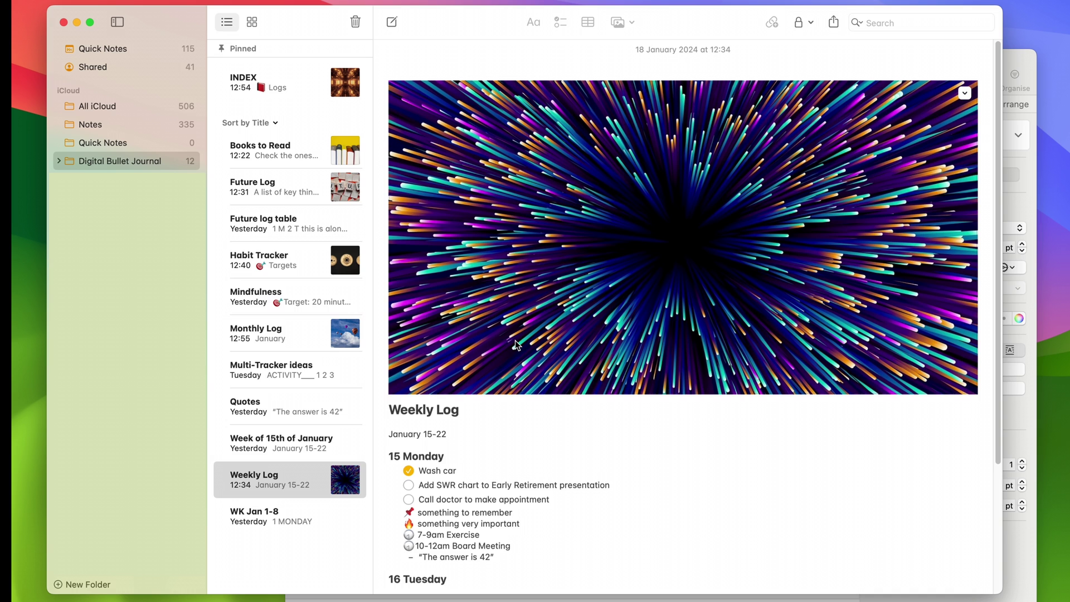
{"action": "scroll", "coordinate": [515, 342], "scroll_direction": "down", "scroll_amount": 5}
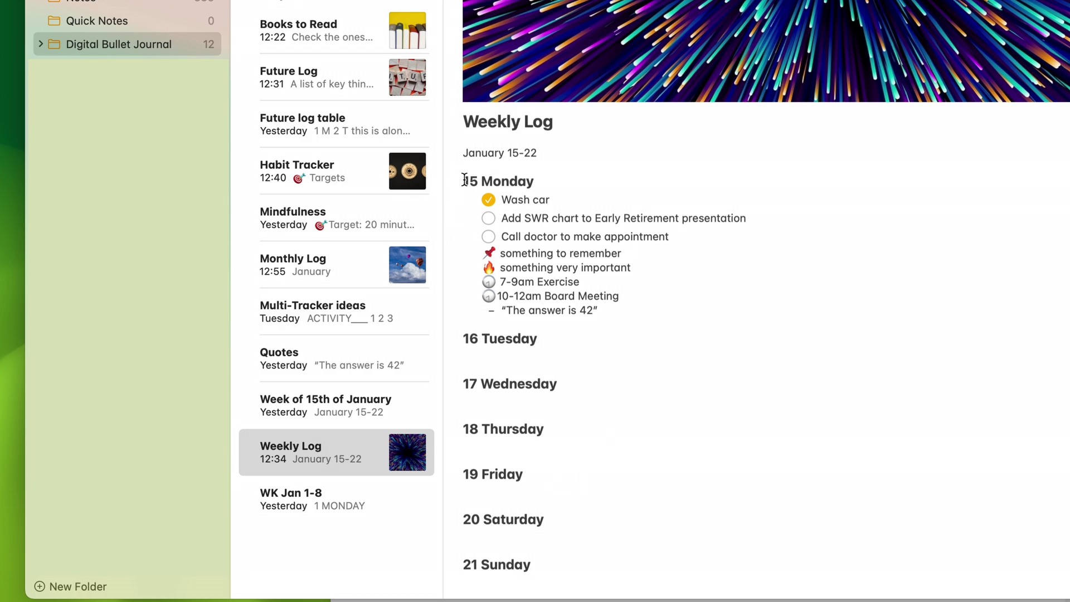
{"action": "left_click_drag", "start_coordinate": [508, 200], "coordinate": [480, 308]}
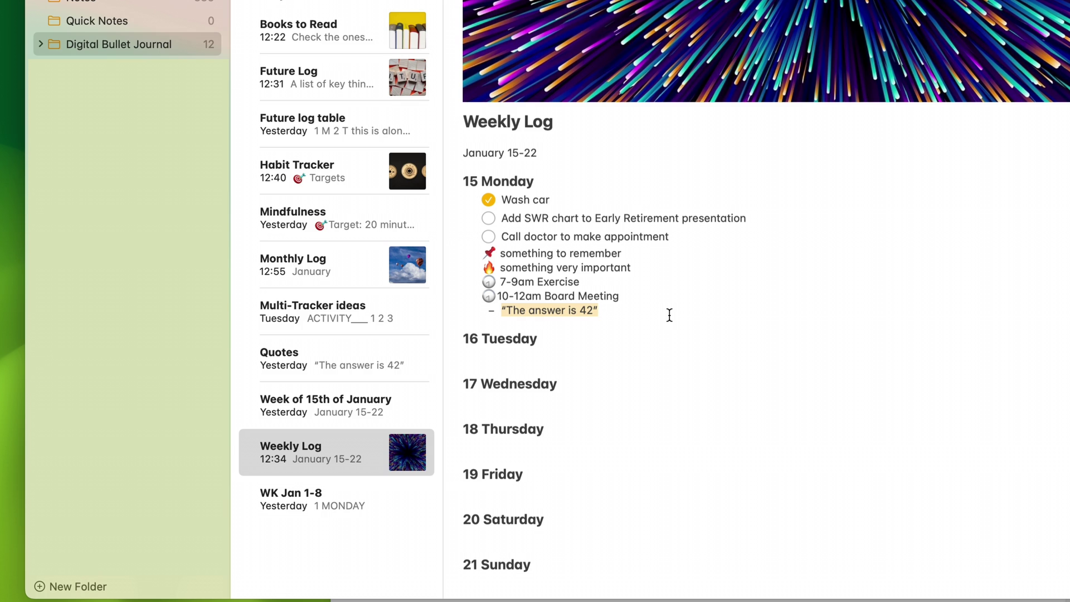
{"action": "left_click_drag", "start_coordinate": [595, 310], "coordinate": [468, 303]}
{"action": "left_click", "coordinate": [628, 317]}
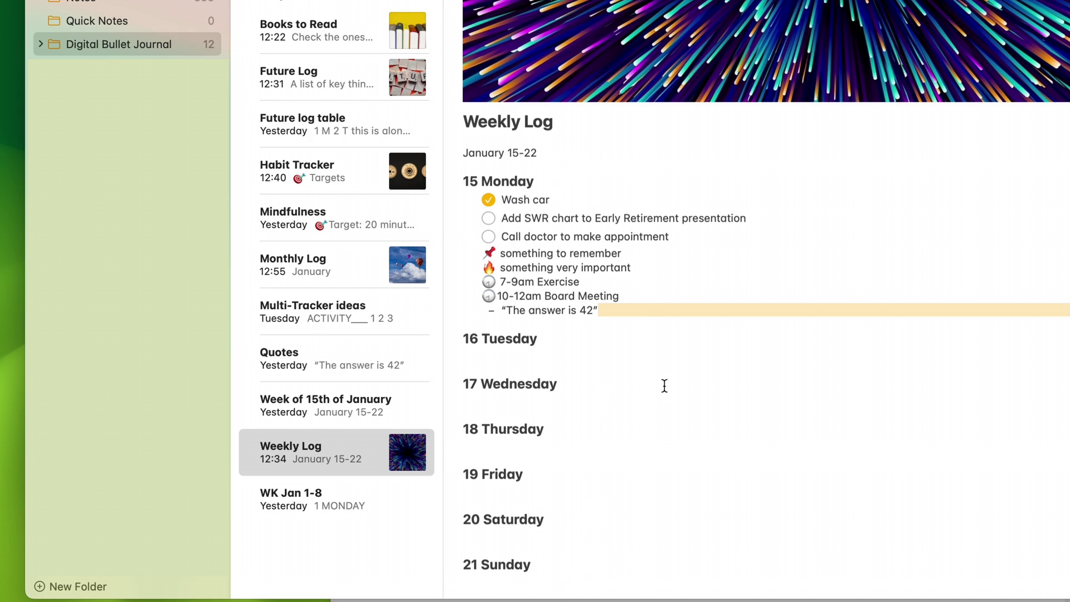
{"action": "left_click_drag", "start_coordinate": [612, 314], "coordinate": [487, 174]}
{"action": "left_click", "coordinate": [721, 327]}
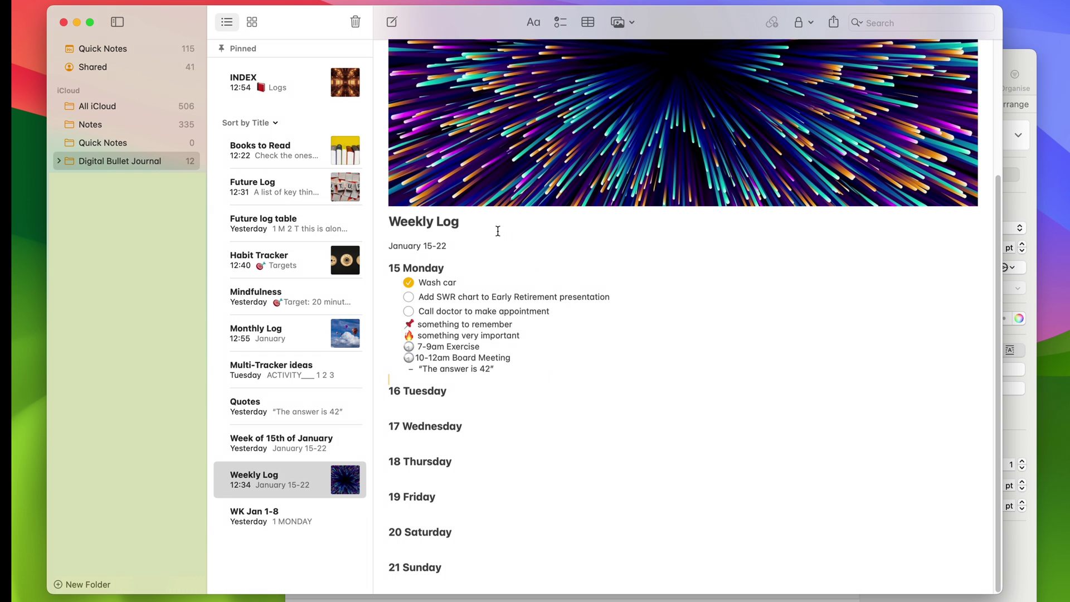
{"action": "left_click", "coordinate": [301, 84]}
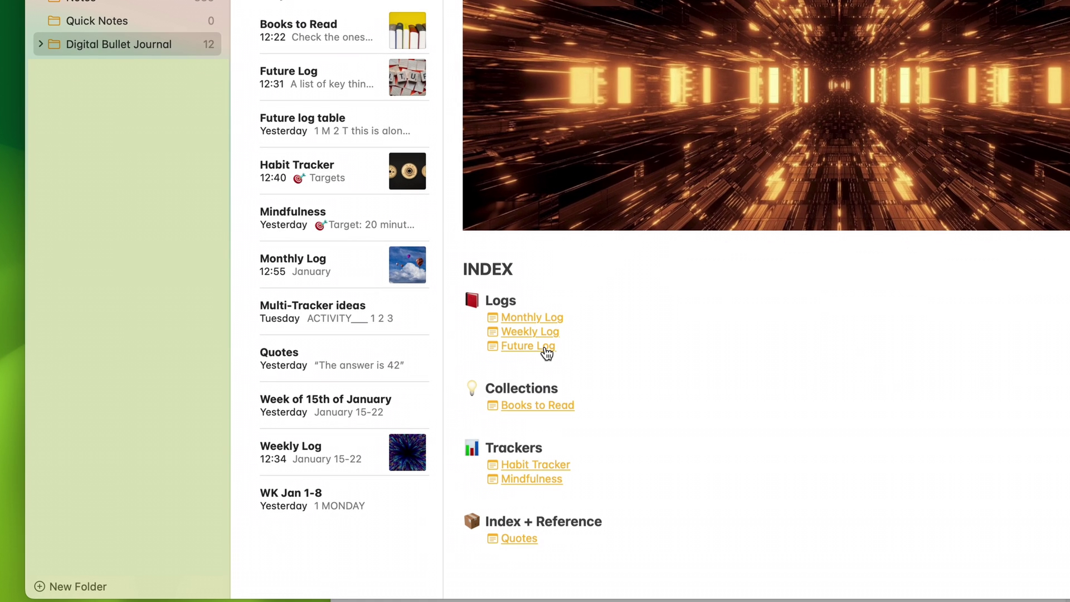
Open the Future Log from the INDEX and select its Unscheduled and Scheduled headings.
{"action": "left_click", "coordinate": [546, 351]}
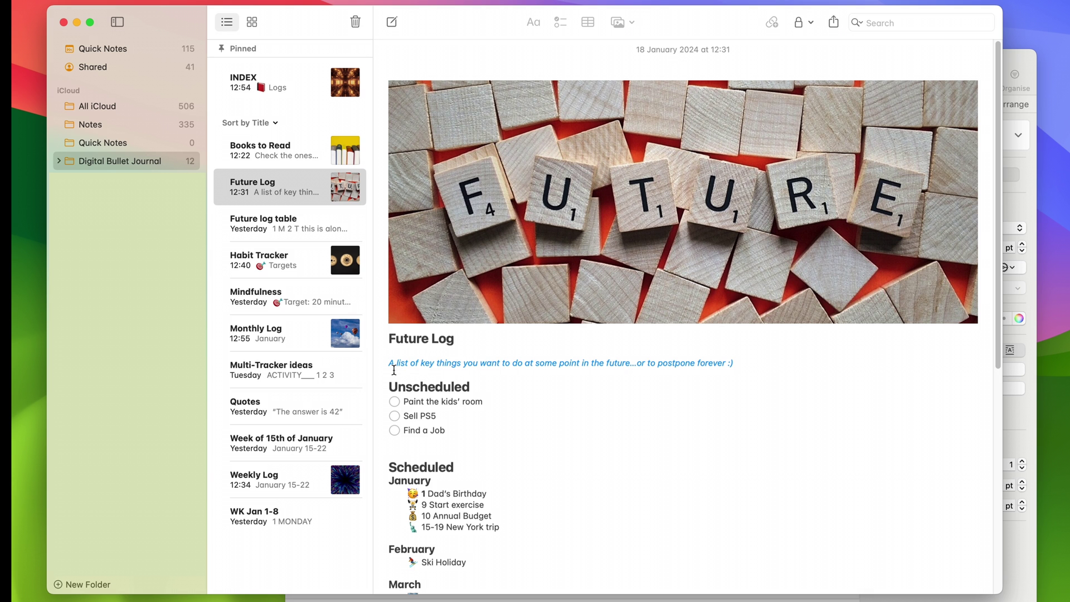
{"action": "scroll", "coordinate": [466, 454], "scroll_direction": "down", "scroll_amount": 5}
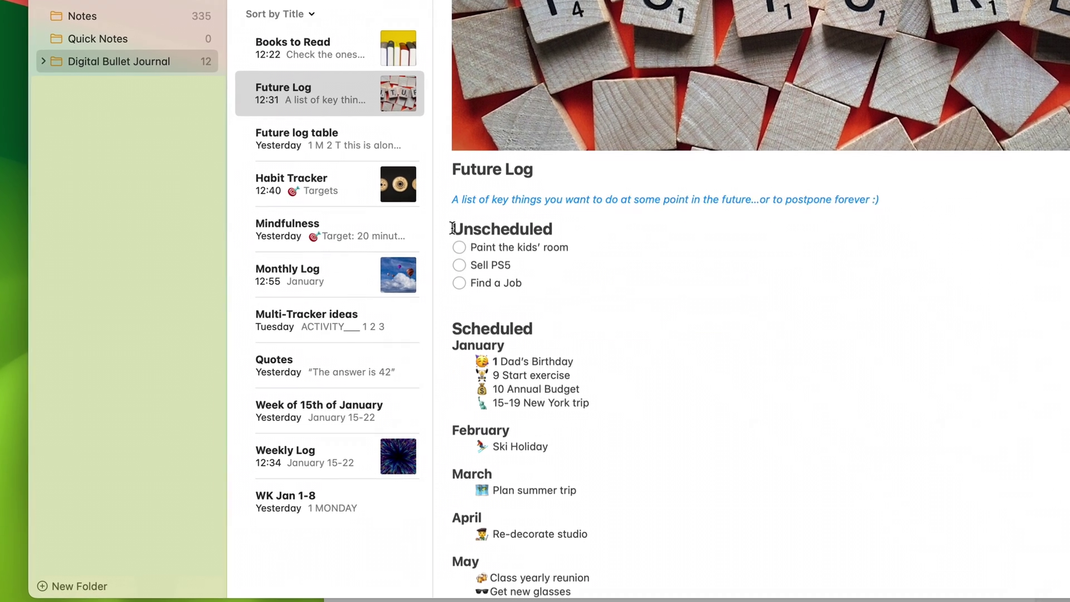
{"action": "left_click_drag", "start_coordinate": [504, 273], "coordinate": [480, 334]}
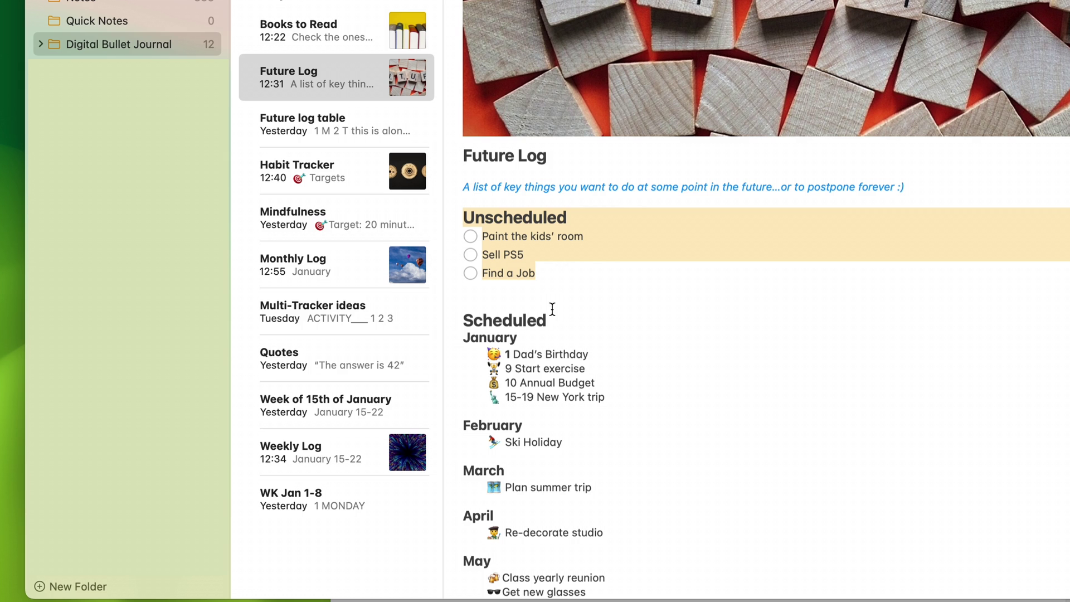
{"action": "left_click_drag", "start_coordinate": [466, 320], "coordinate": [592, 316]}
{"action": "scroll", "coordinate": [592, 317], "scroll_direction": "down", "scroll_amount": 10}
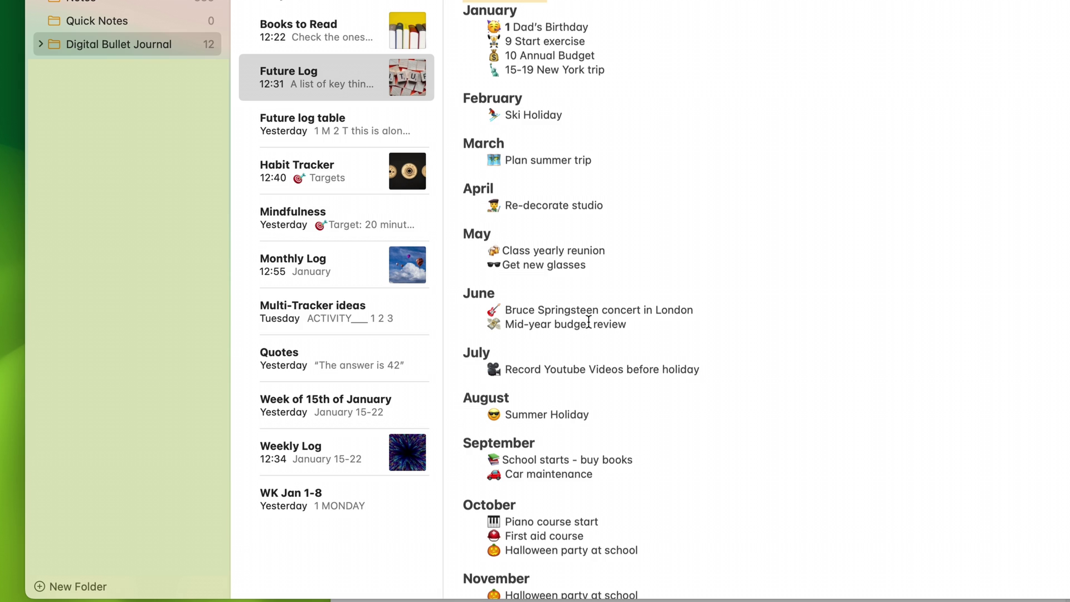
Browse the Scheduled months, selecting Birthday, the February heading and the Ski Holiday entry.
{"action": "double_click", "coordinate": [553, 23]}
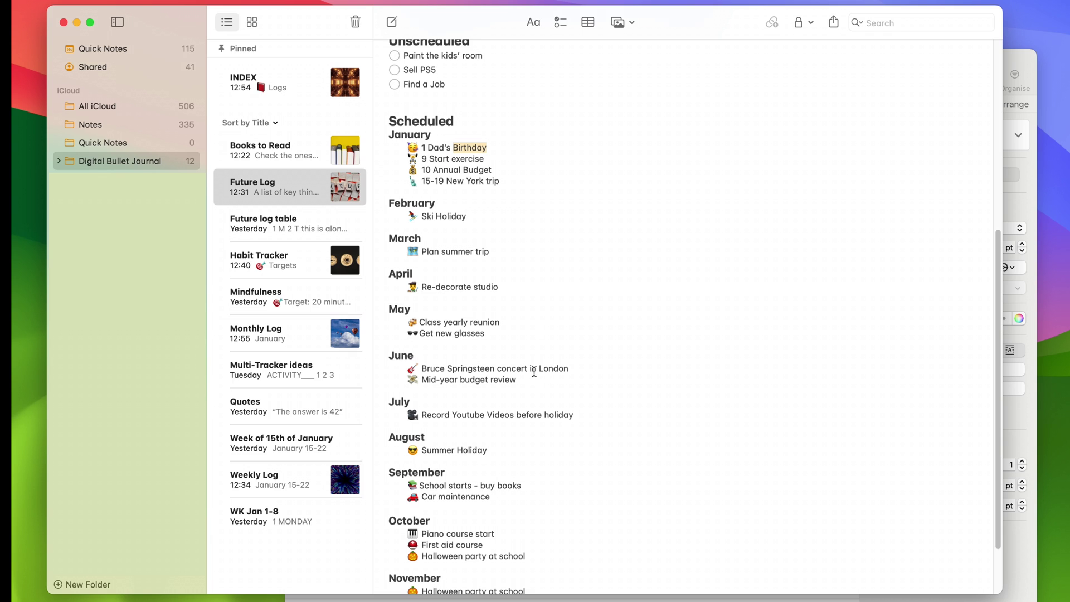
{"action": "scroll", "coordinate": [534, 372], "scroll_direction": "down", "scroll_amount": 3}
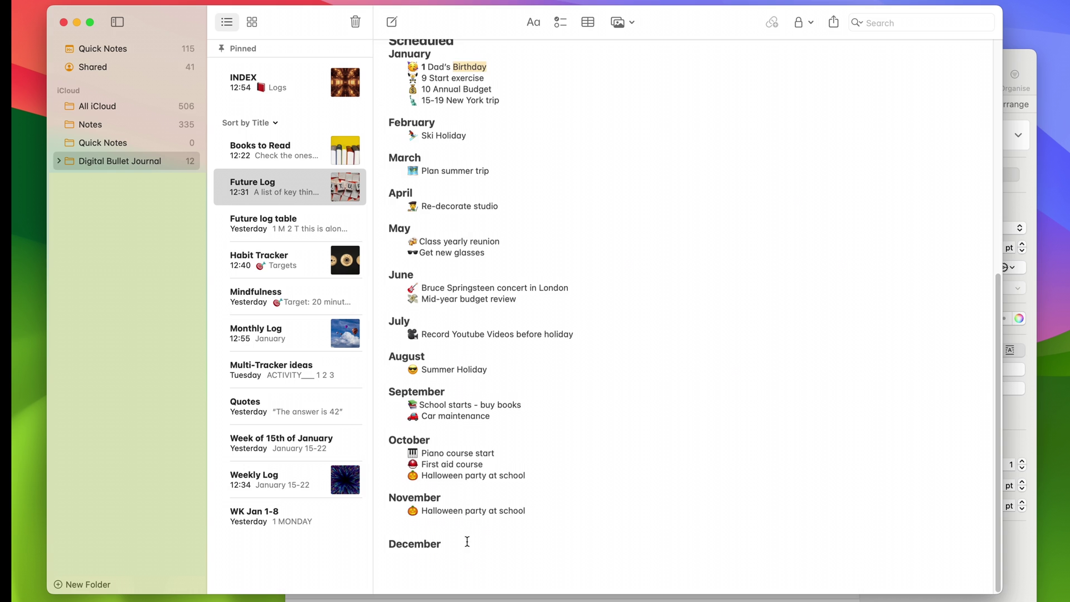
{"action": "scroll", "coordinate": [468, 542], "scroll_direction": "up", "scroll_amount": 15}
{"action": "scroll", "coordinate": [502, 502], "scroll_direction": "down", "scroll_amount": 5}
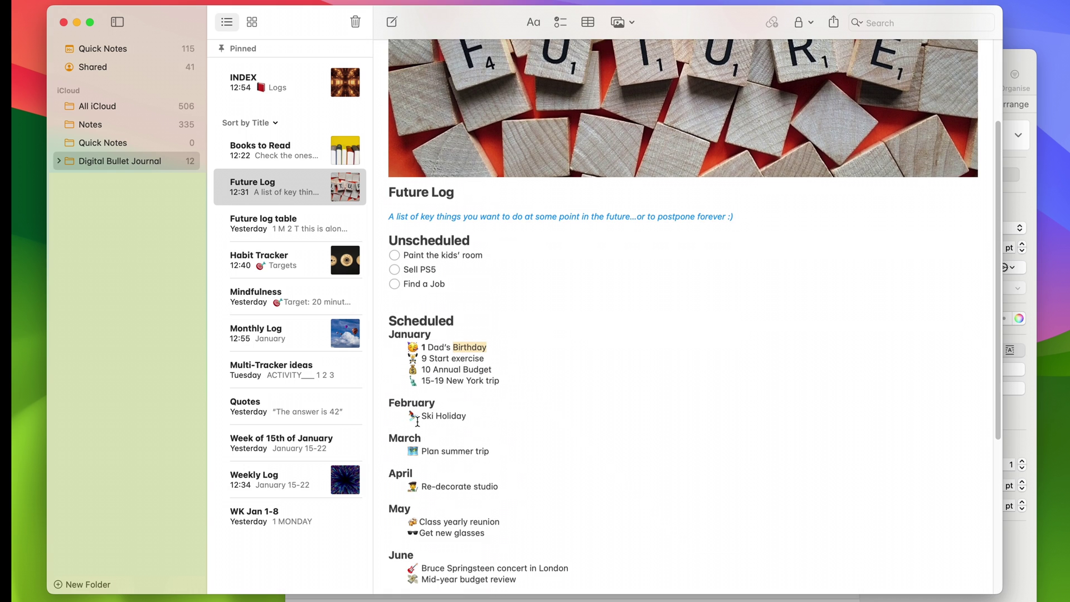
{"action": "triple_click", "coordinate": [491, 406]}
{"action": "left_click", "coordinate": [495, 437]}
{"action": "left_click_drag", "start_coordinate": [471, 418], "coordinate": [422, 416]}
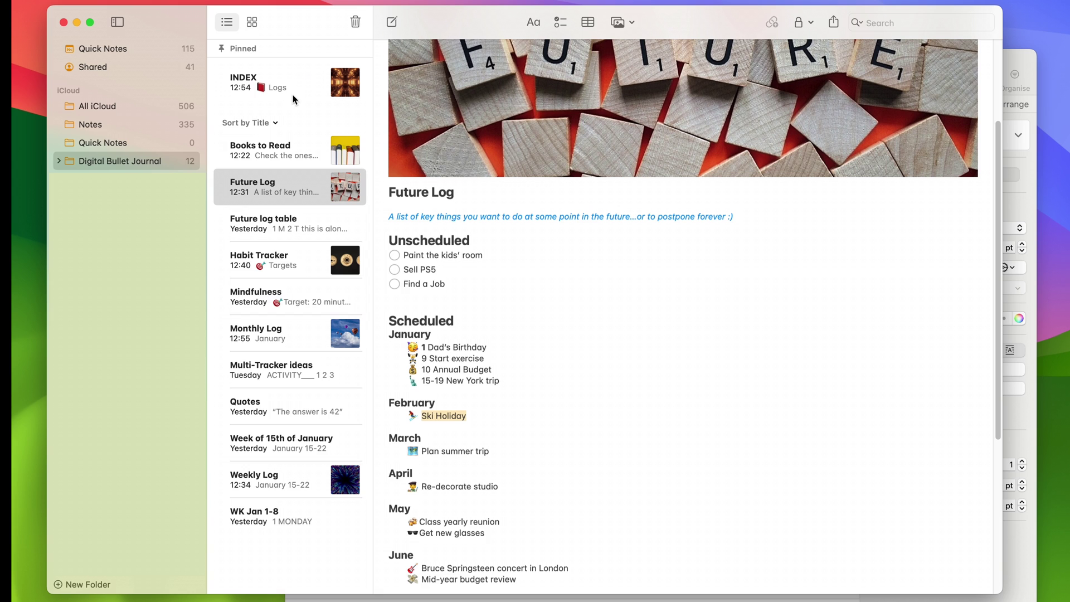
Select the pinned INDEX note, which lists Books to Read under Collections.
{"action": "left_click", "coordinate": [297, 76]}
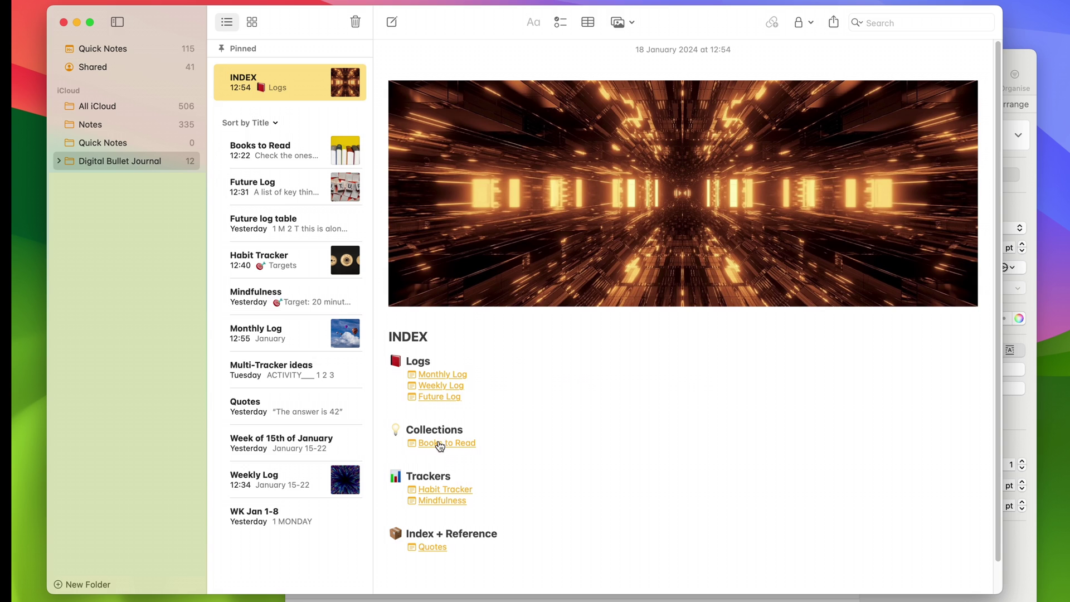
Open Books to Read from the INDEX and select the comment on the Hitchhiker's Guide entry.
{"action": "left_click", "coordinate": [444, 449]}
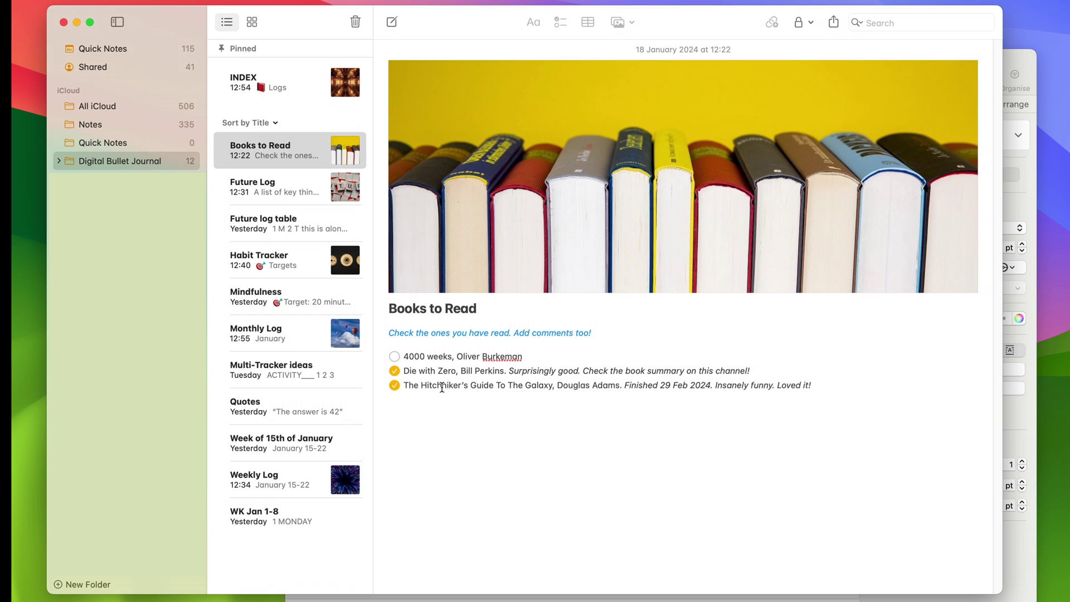
{"action": "left_click", "coordinate": [627, 383]}
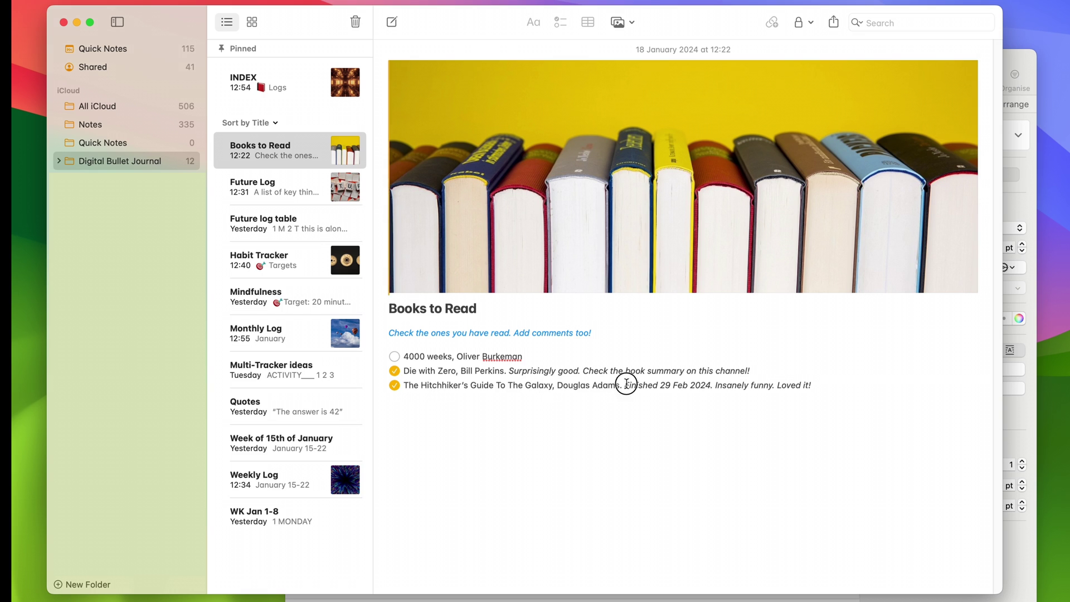
{"action": "left_click_drag", "start_coordinate": [626, 383], "coordinate": [817, 385]}
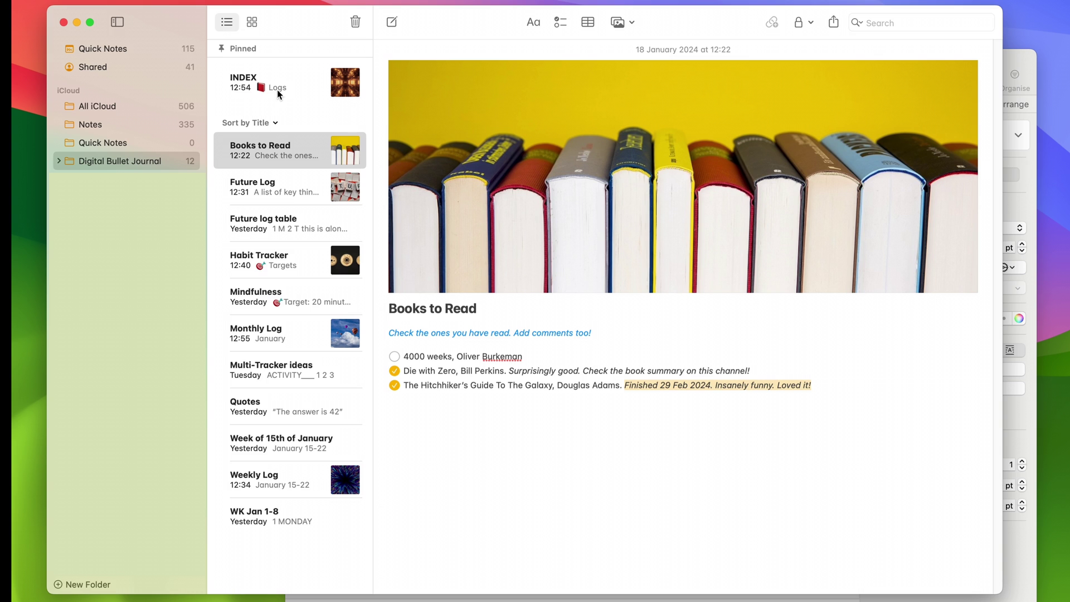
Select the pinned INDEX note to show its Trackers links to Habit Tracker and Mindfulness.
{"action": "left_click", "coordinate": [306, 92]}
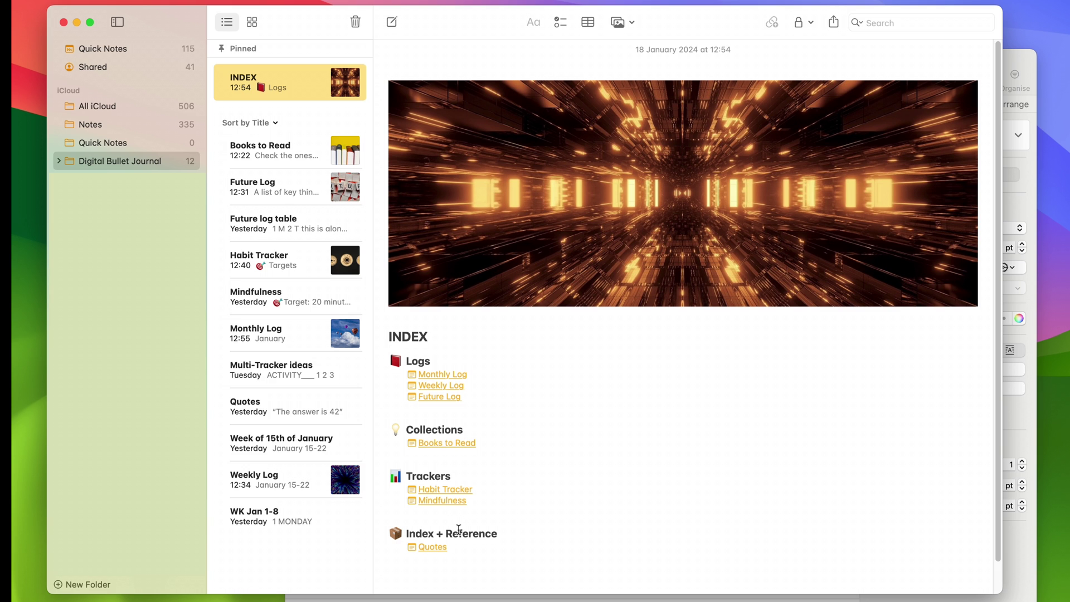
Open the Mindfulness tracker from the INDEX and leave its Day 3 checkbox ticked.
{"action": "left_click", "coordinate": [460, 516]}
{"action": "left_click", "coordinate": [450, 500]}
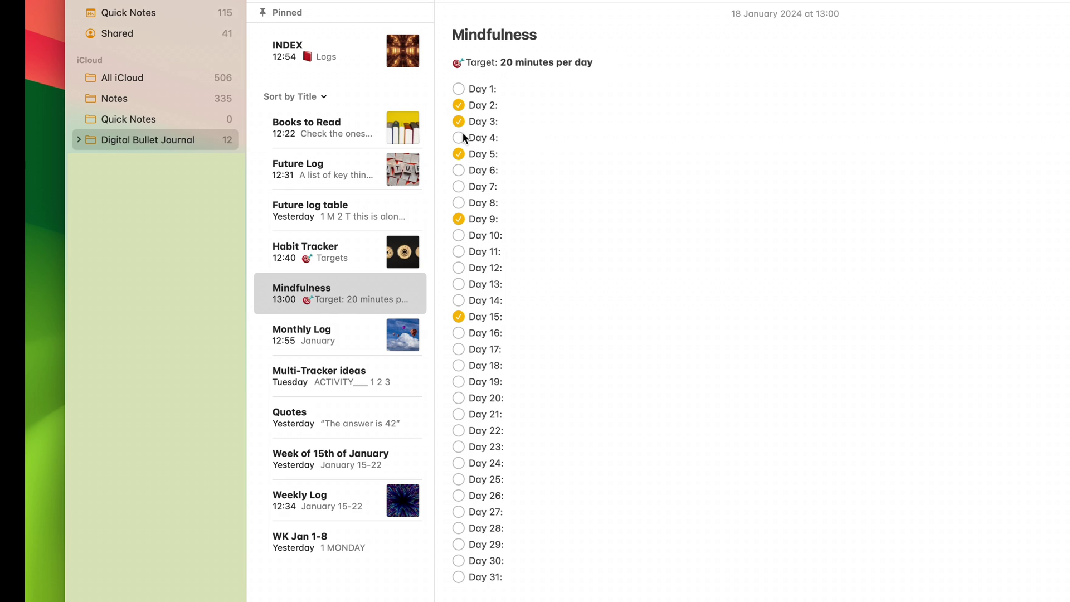
{"action": "left_click", "coordinate": [459, 122]}
{"action": "left_click", "coordinate": [459, 122]}
{"action": "left_click", "coordinate": [458, 121]}
Untick Day 3, view and close Notes settings, tick Day 4, then go to the INDEX note.
{"action": "left_click", "coordinate": [458, 121]}
{"action": "key", "text": "super+comma"}
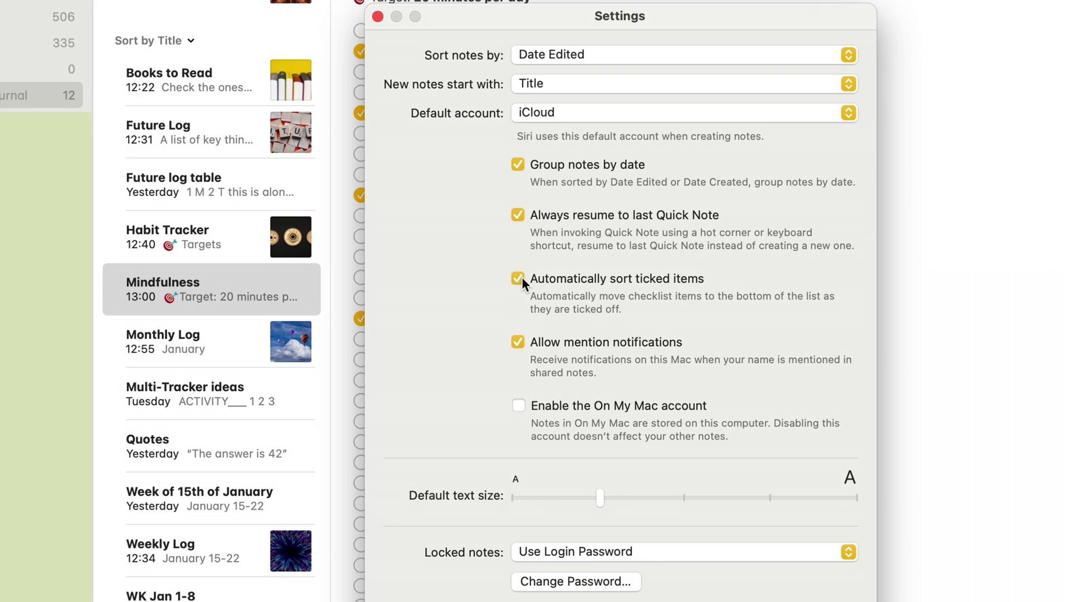
{"action": "left_click", "coordinate": [378, 16]}
{"action": "left_click", "coordinate": [362, 93]}
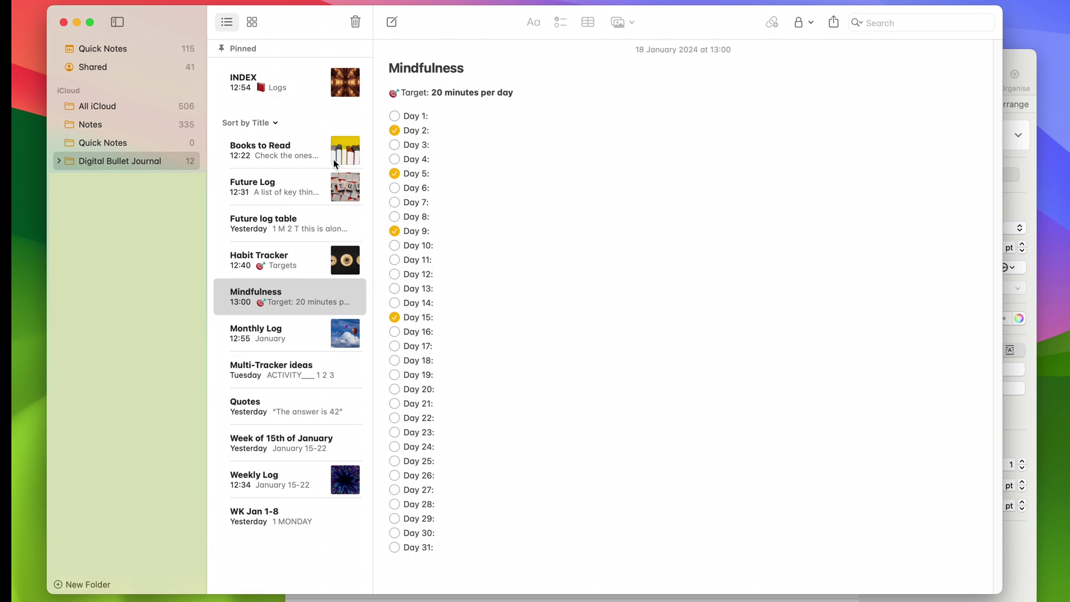
{"action": "left_click", "coordinate": [307, 88]}
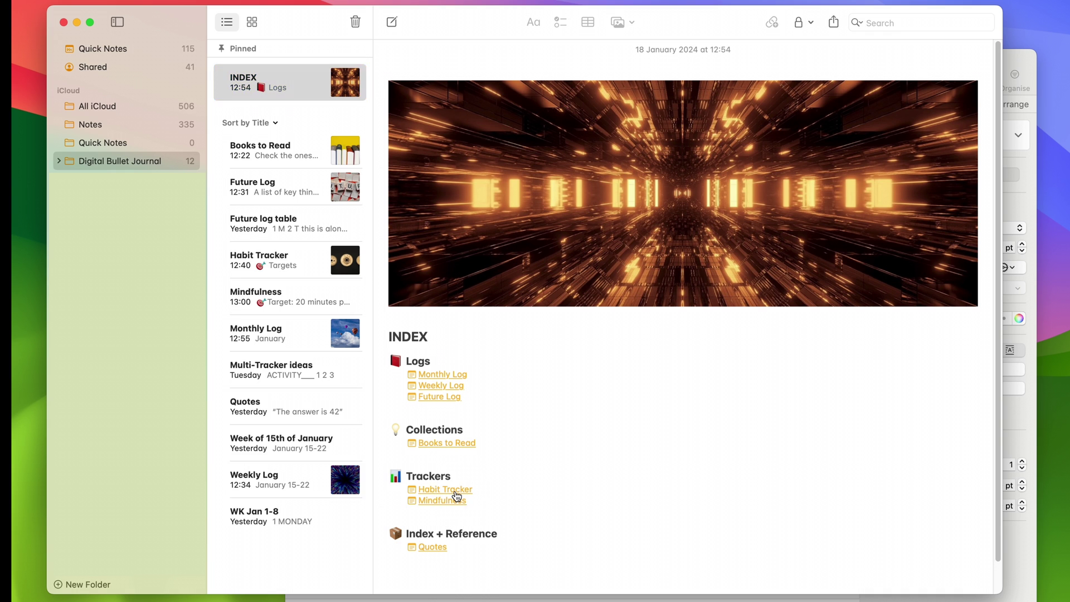
{"action": "left_click", "coordinate": [454, 492]}
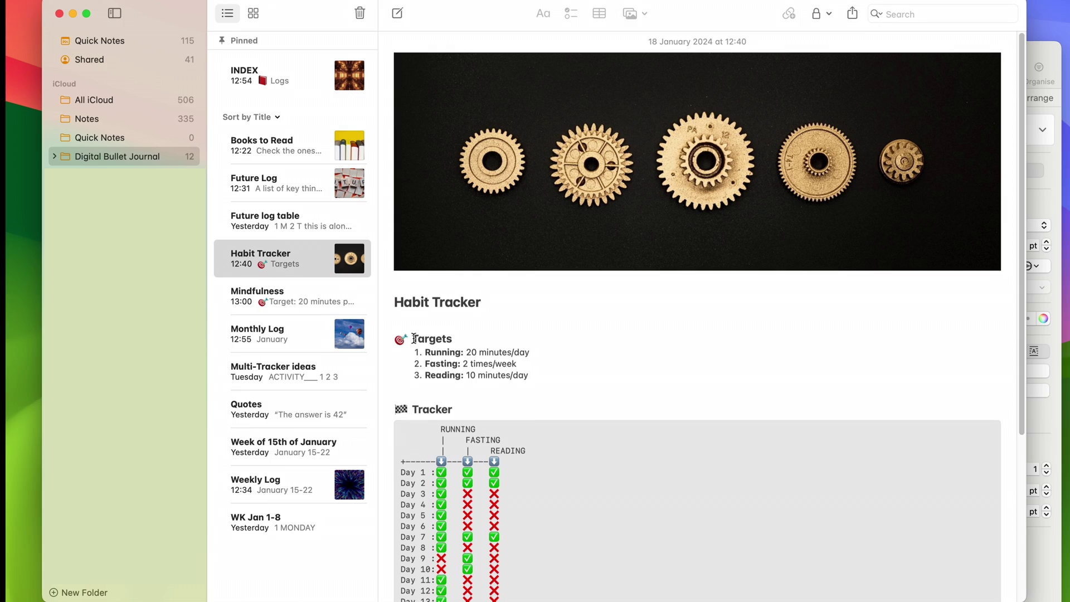
{"action": "left_click_drag", "start_coordinate": [414, 347], "coordinate": [524, 375]}
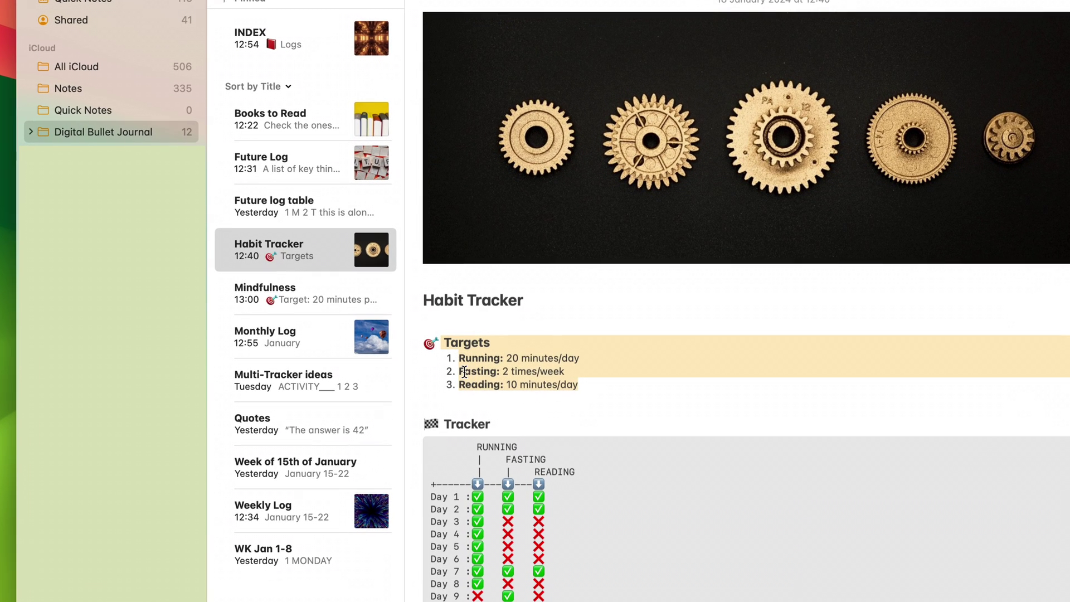
{"action": "scroll", "coordinate": [628, 431], "scroll_direction": "down", "scroll_amount": 5}
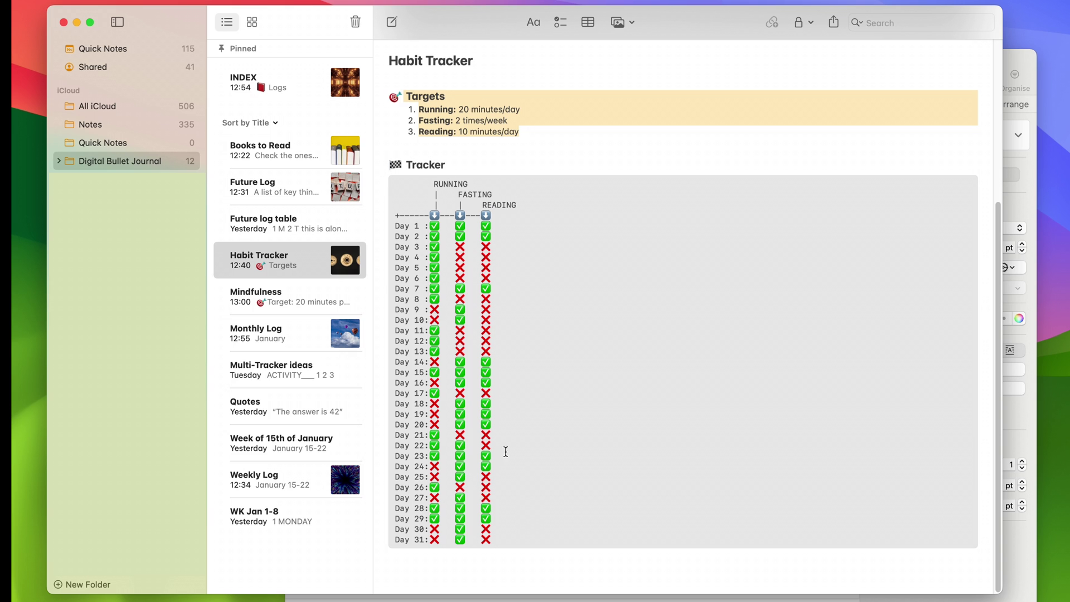
{"action": "left_click_drag", "start_coordinate": [395, 181], "coordinate": [530, 536]}
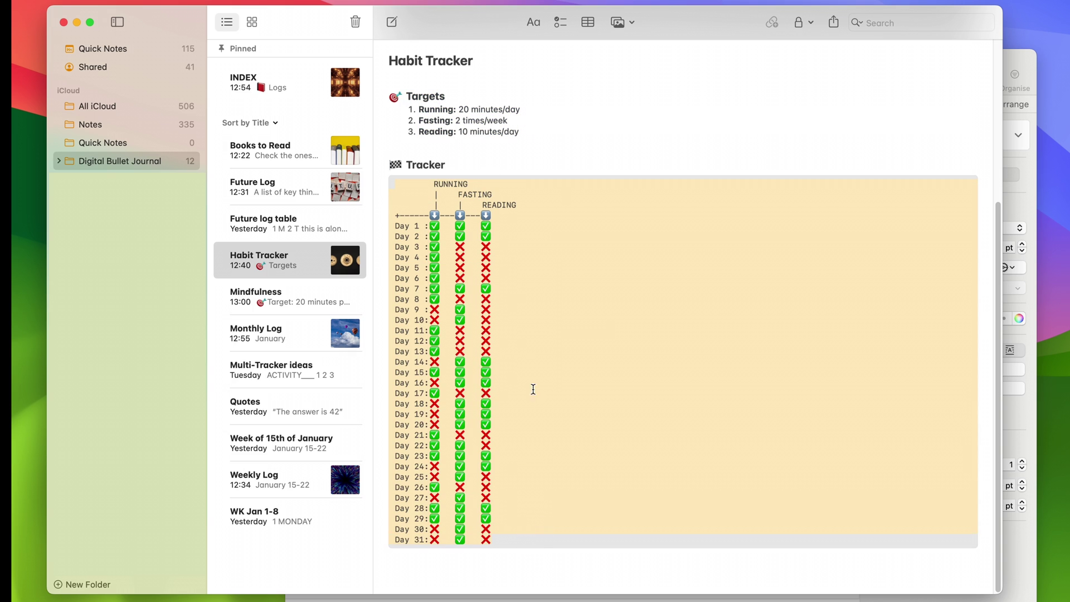
{"action": "left_click", "coordinate": [538, 25]}
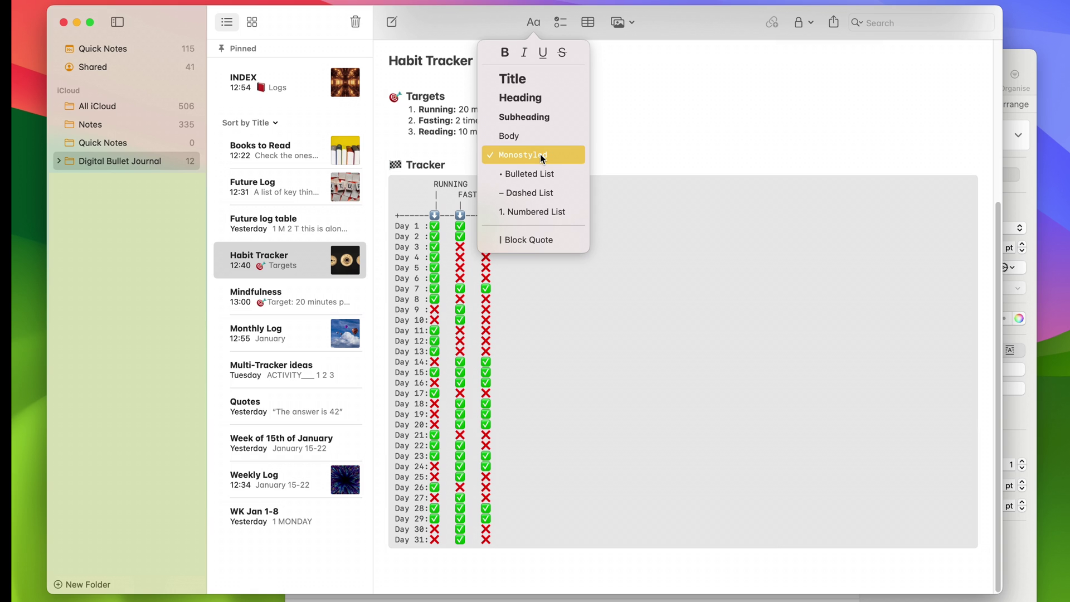
{"action": "left_click", "coordinate": [542, 287]}
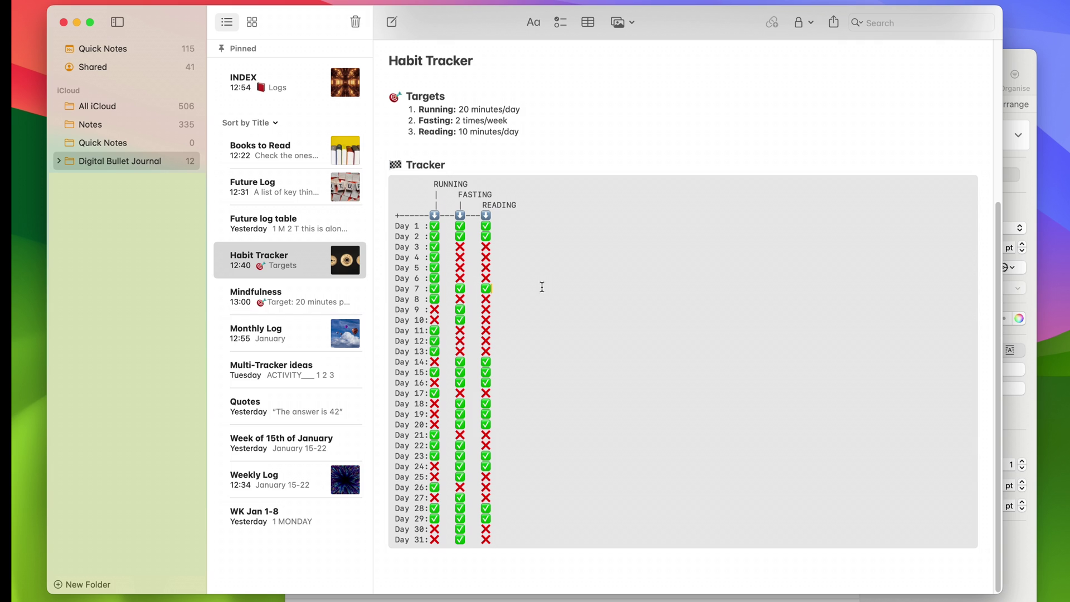
{"action": "left_click_drag", "start_coordinate": [434, 183], "coordinate": [466, 184]}
{"action": "left_click_drag", "start_coordinate": [396, 226], "coordinate": [426, 224]}
{"action": "left_click", "coordinate": [440, 224]}
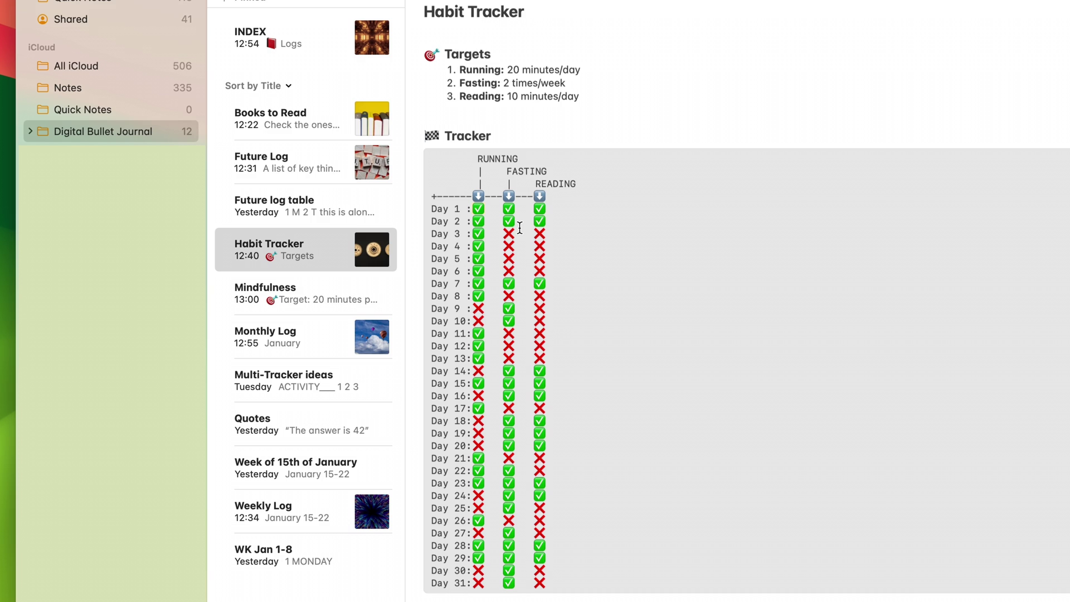
{"action": "left_click", "coordinate": [480, 221]}
{"action": "left_click", "coordinate": [486, 219]}
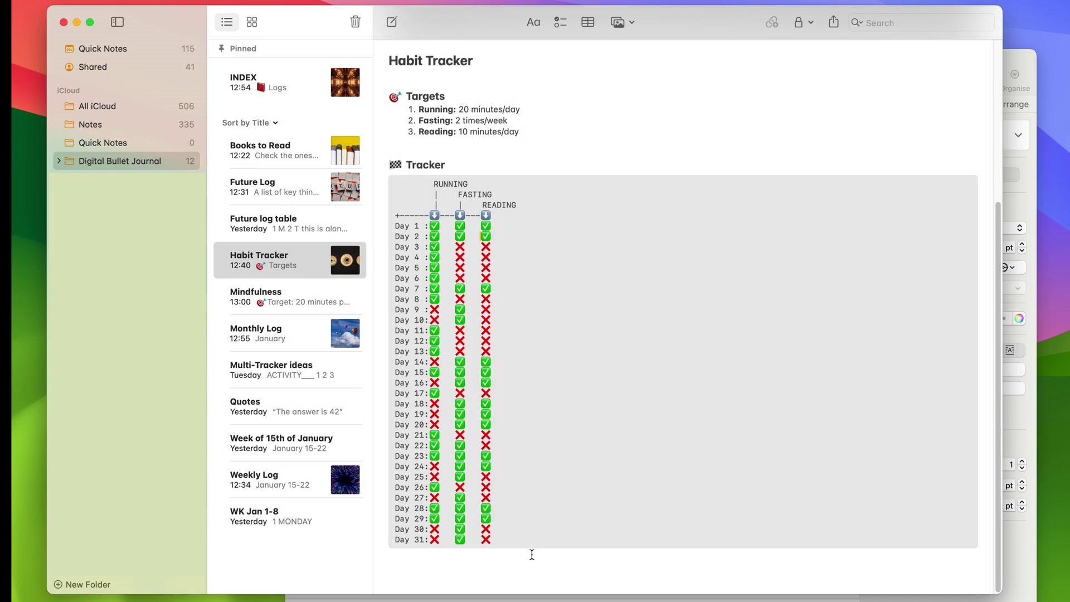
Open the pinned INDEX note and place the cursor after its Quotes link.
{"action": "left_click", "coordinate": [305, 84]}
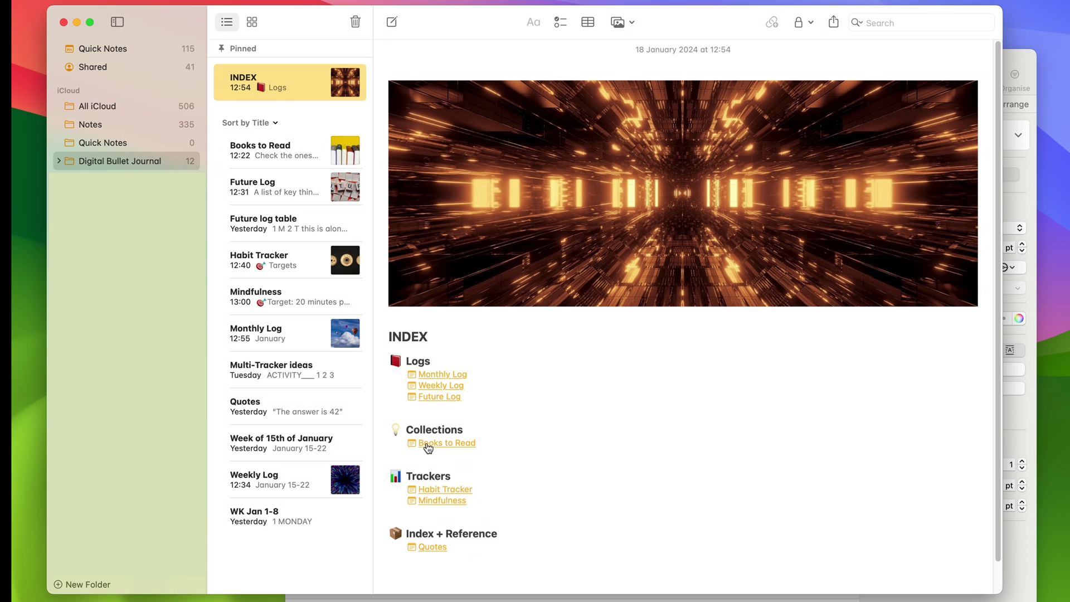
{"action": "left_click", "coordinate": [457, 548]}
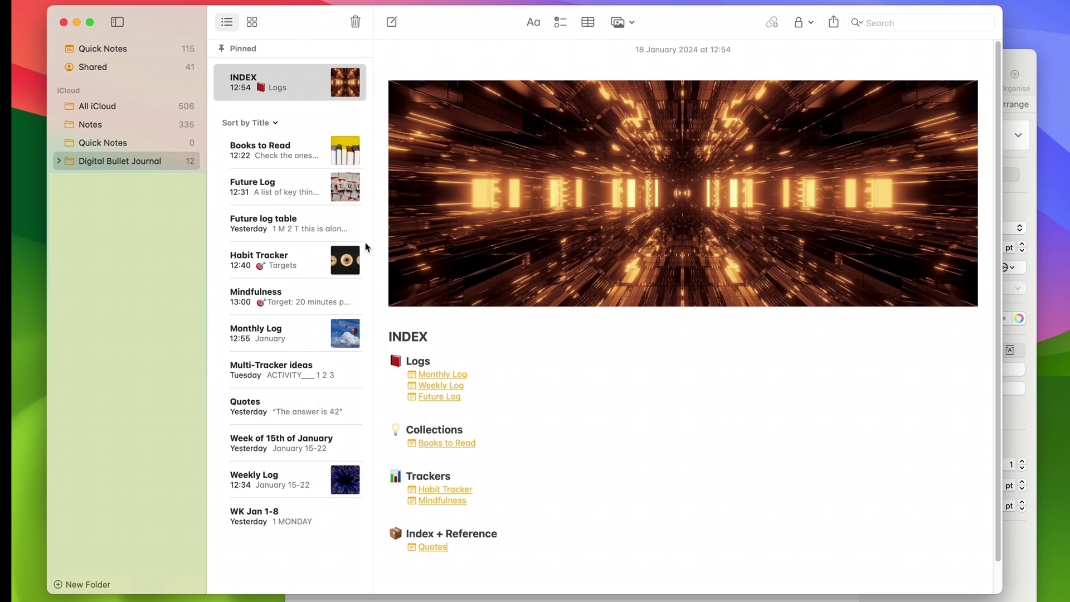
{"action": "left_click", "coordinate": [451, 385]}
{"action": "scroll", "coordinate": [502, 538], "scroll_direction": "down", "scroll_amount": 3}
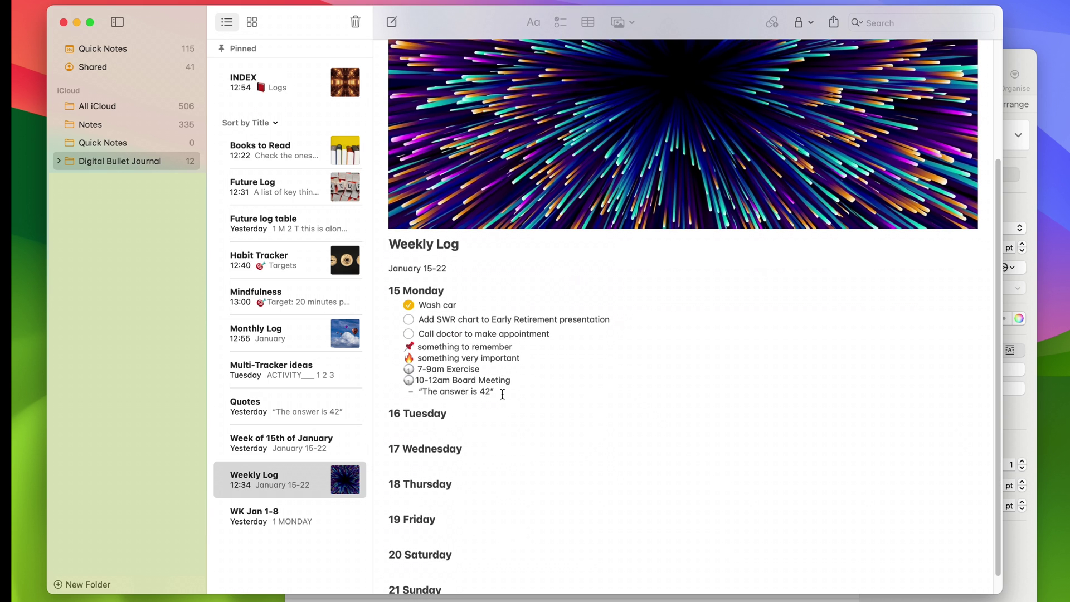
{"action": "left_click_drag", "start_coordinate": [501, 392], "coordinate": [408, 392]}
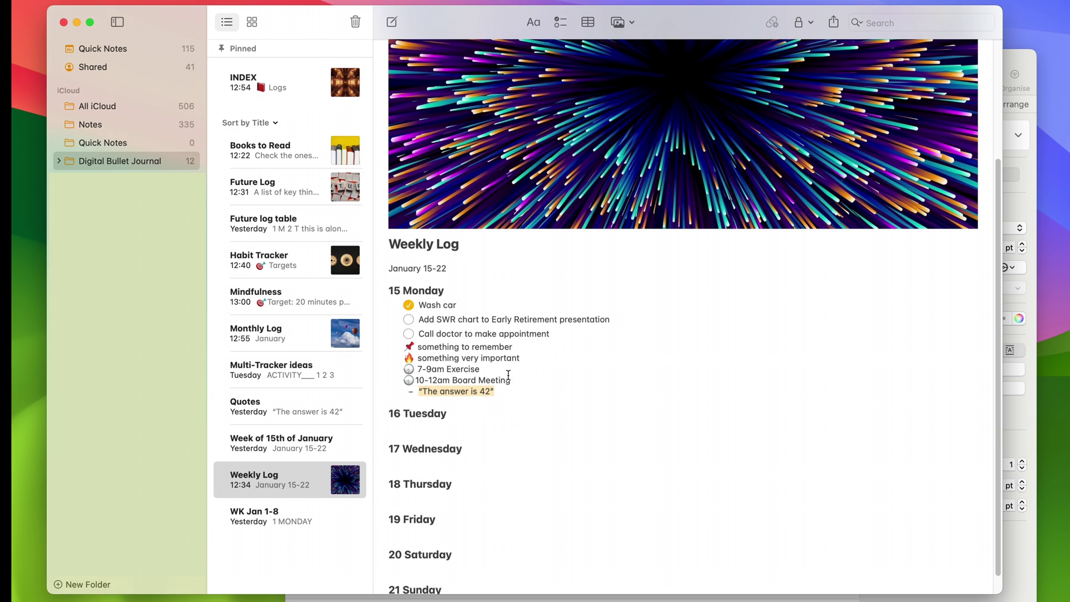
{"action": "left_click", "coordinate": [288, 84]}
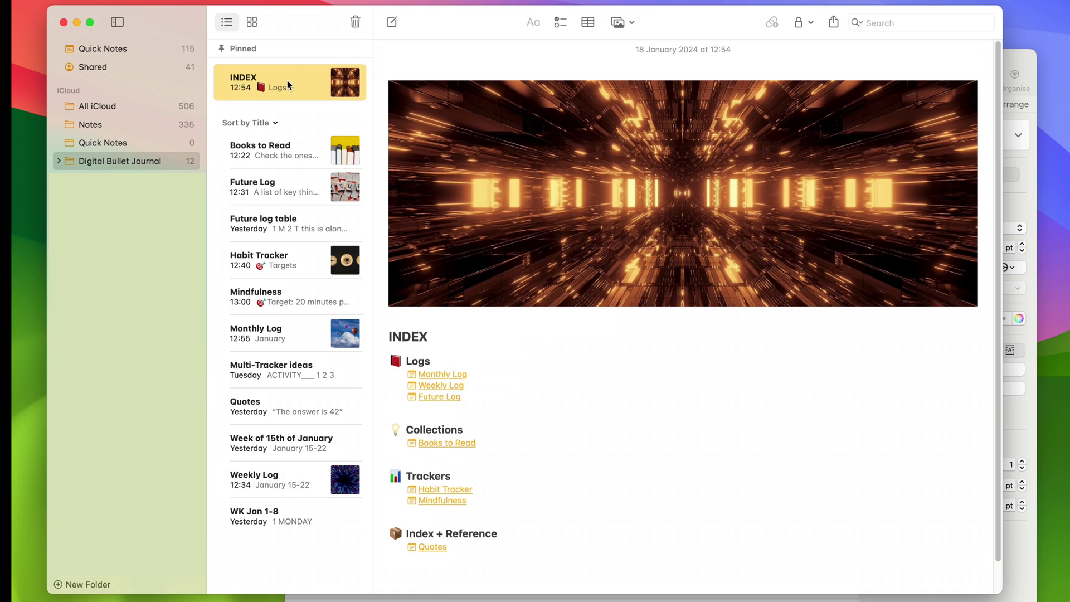
{"action": "left_click", "coordinate": [433, 547]}
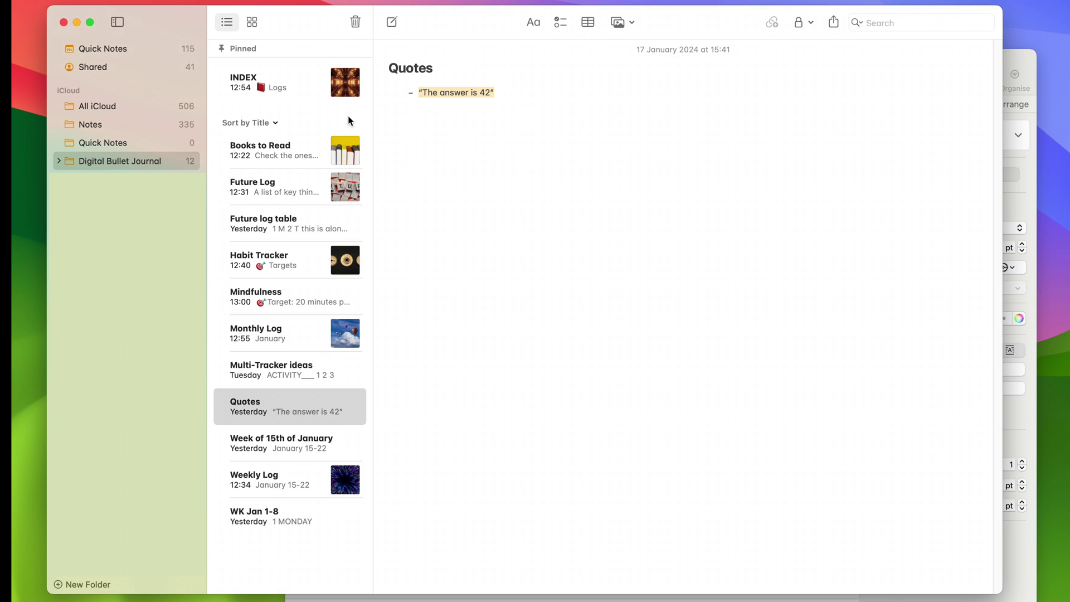
{"action": "left_click", "coordinate": [308, 87]}
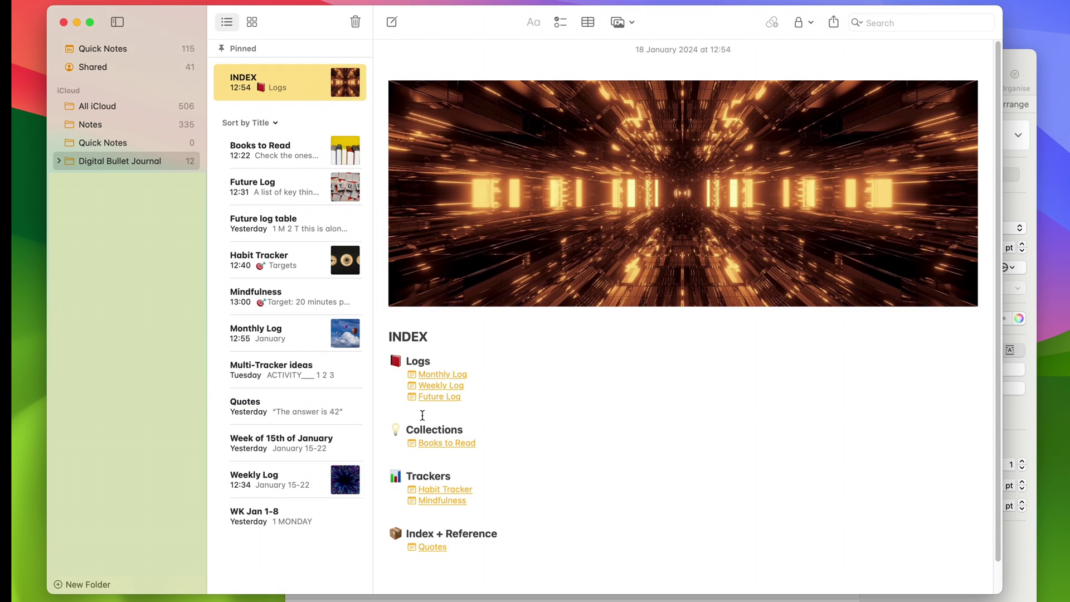
{"action": "left_click_drag", "start_coordinate": [471, 375], "coordinate": [399, 375]}
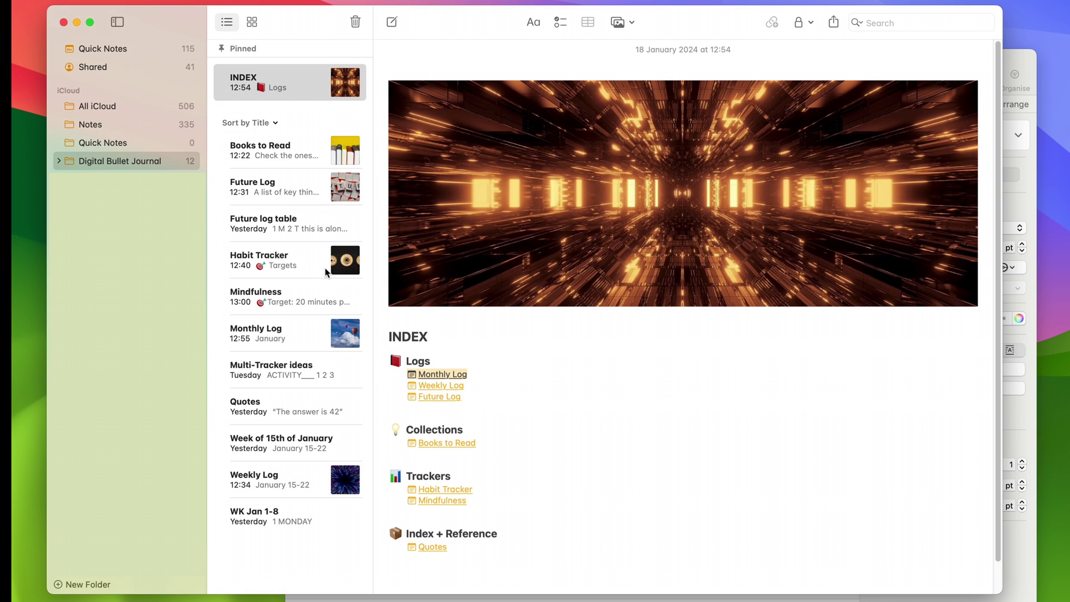
Follow the INDEX's Monthly Log link and scroll down to January's important dates.
{"action": "left_click", "coordinate": [535, 406]}
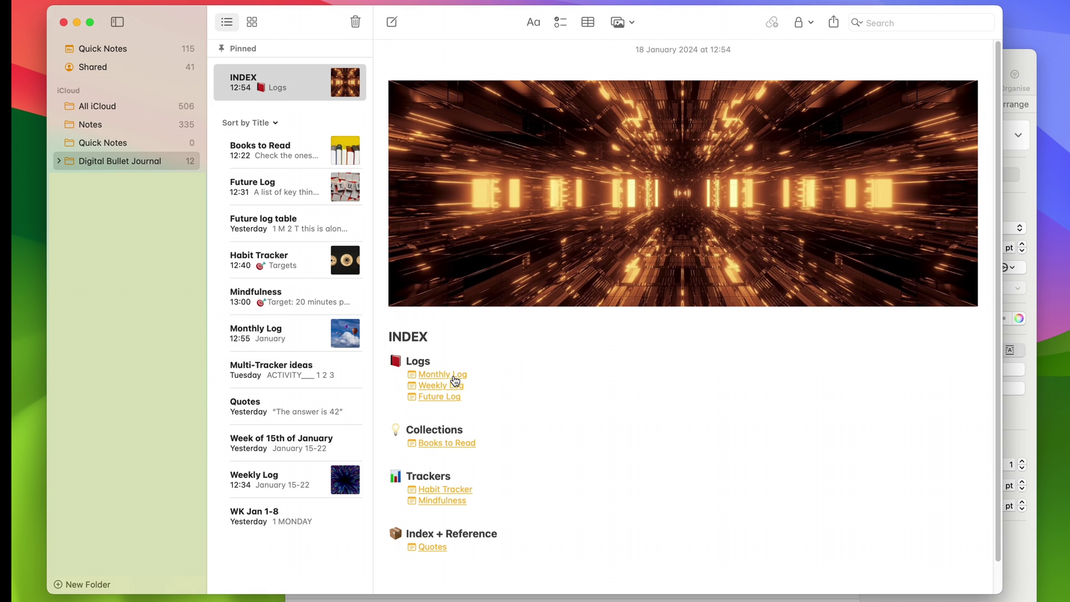
{"action": "left_click", "coordinate": [454, 379]}
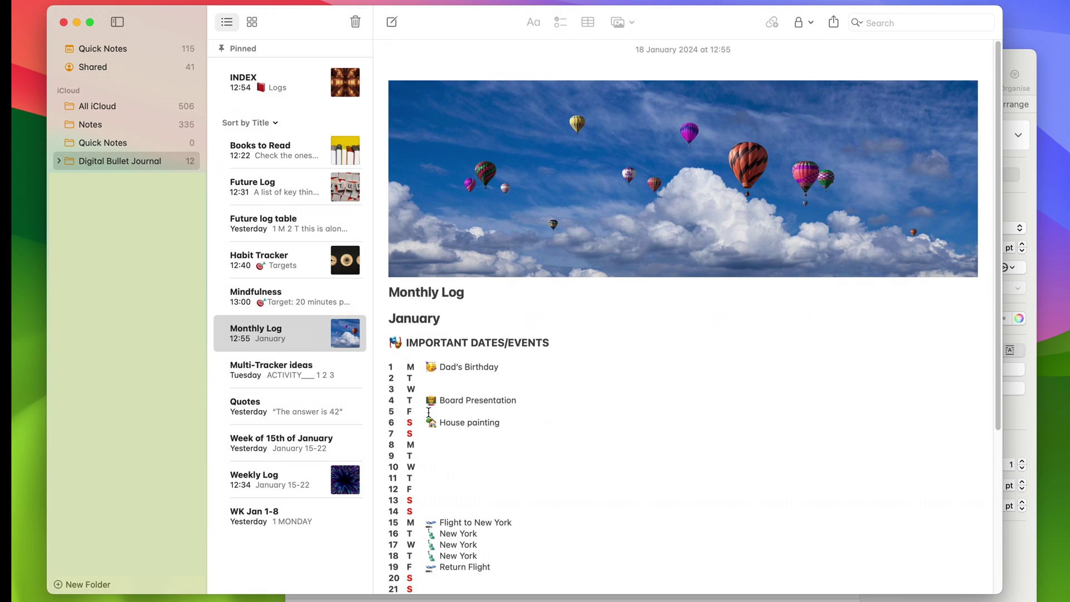
{"action": "scroll", "coordinate": [435, 411], "scroll_direction": "down", "scroll_amount": 4}
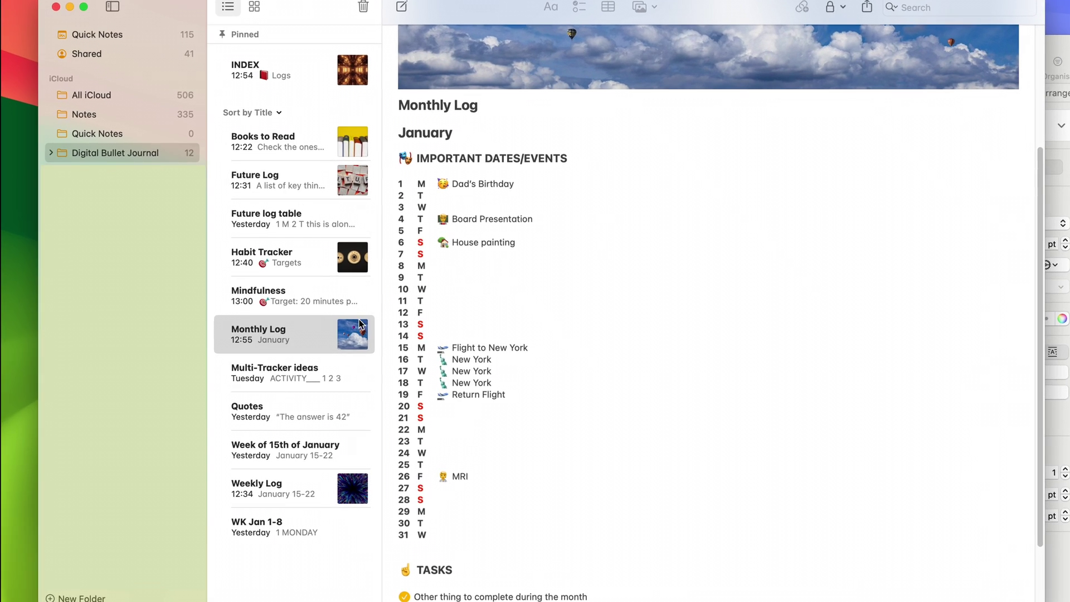
{"action": "left_click", "coordinate": [289, 330]}
Duplicate the Monthly Log note and delete the copy's title line so it becomes January.
{"action": "right_click", "coordinate": [299, 332]}
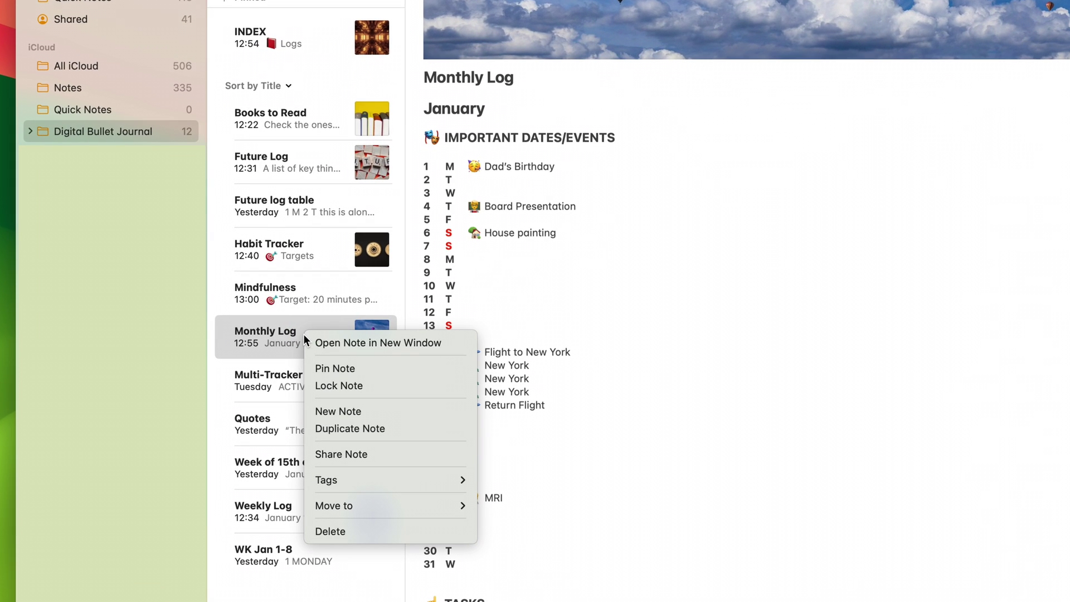
{"action": "left_click", "coordinate": [401, 430]}
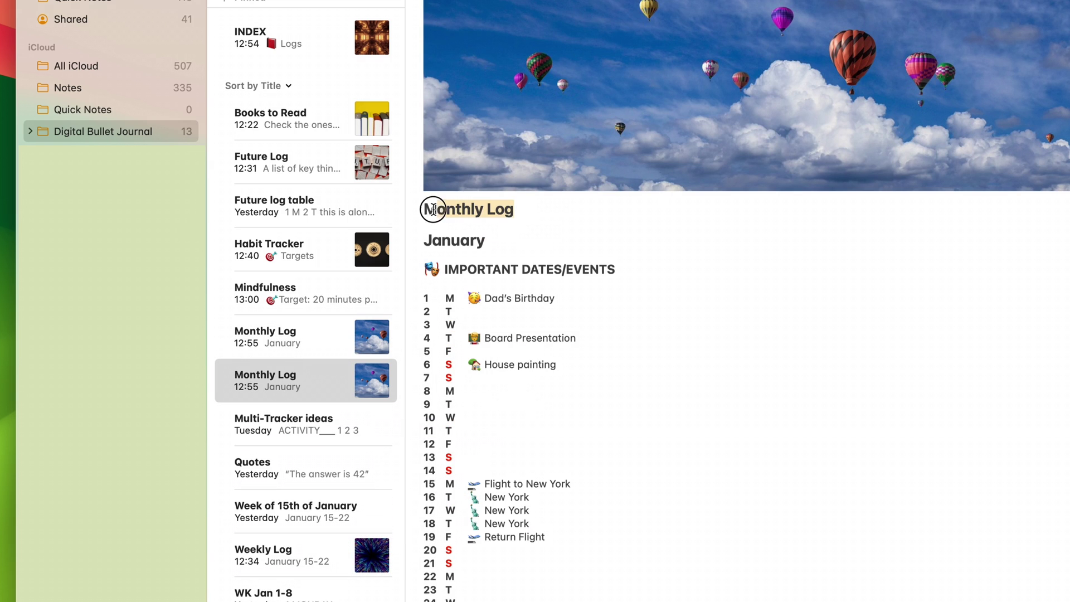
{"action": "left_click", "coordinate": [570, 229]}
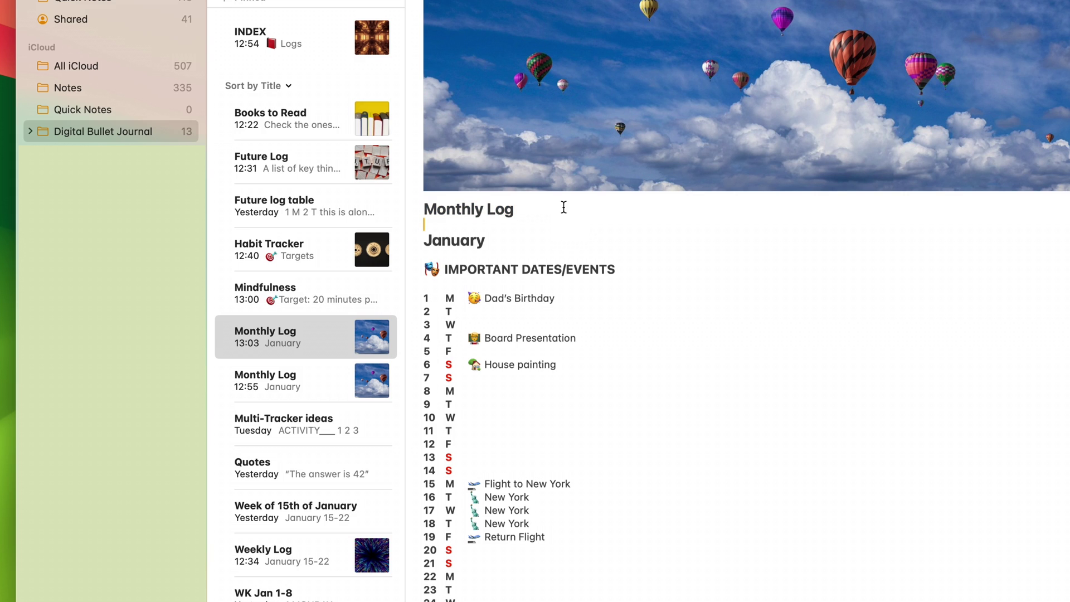
{"action": "left_click_drag", "start_coordinate": [501, 226], "coordinate": [423, 208]}
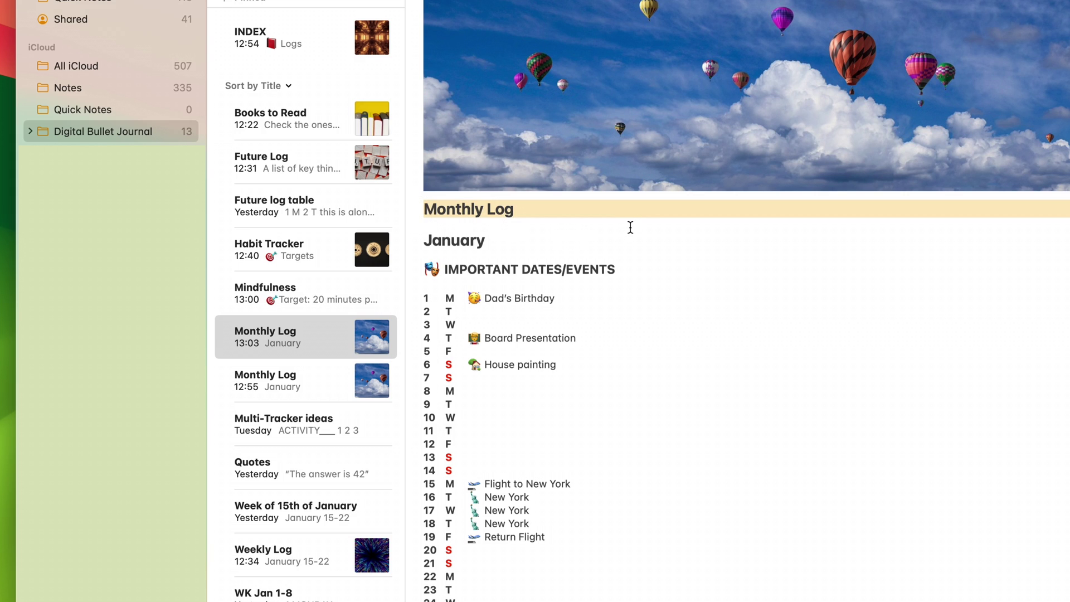
{"action": "key", "text": "BackSpace"}
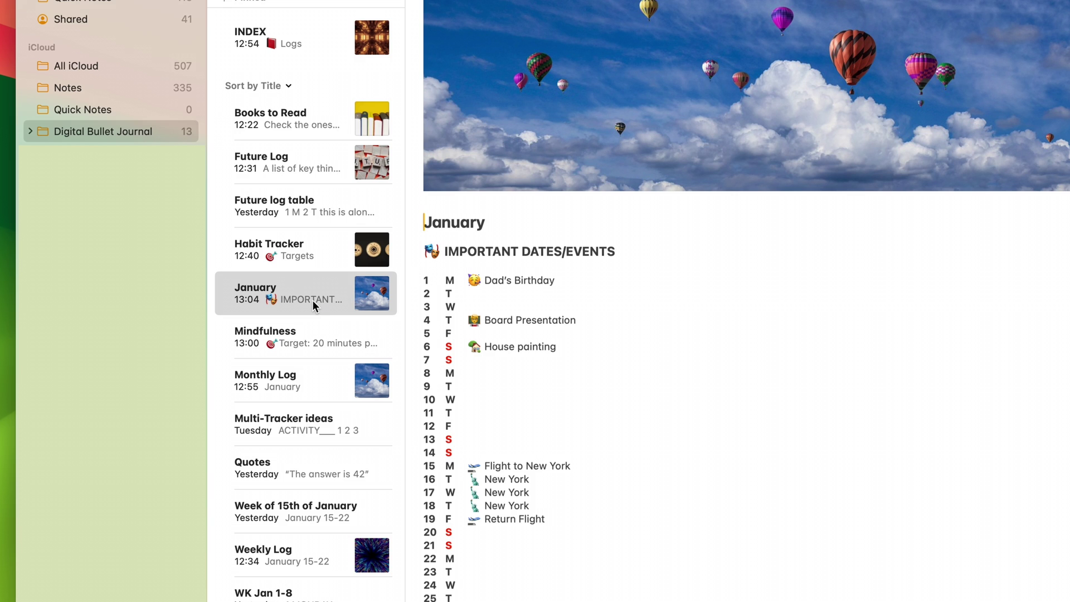
Expand Digital Bullet Journal and drag the January note into the 01 January subfolder.
{"action": "left_click", "coordinate": [30, 133]}
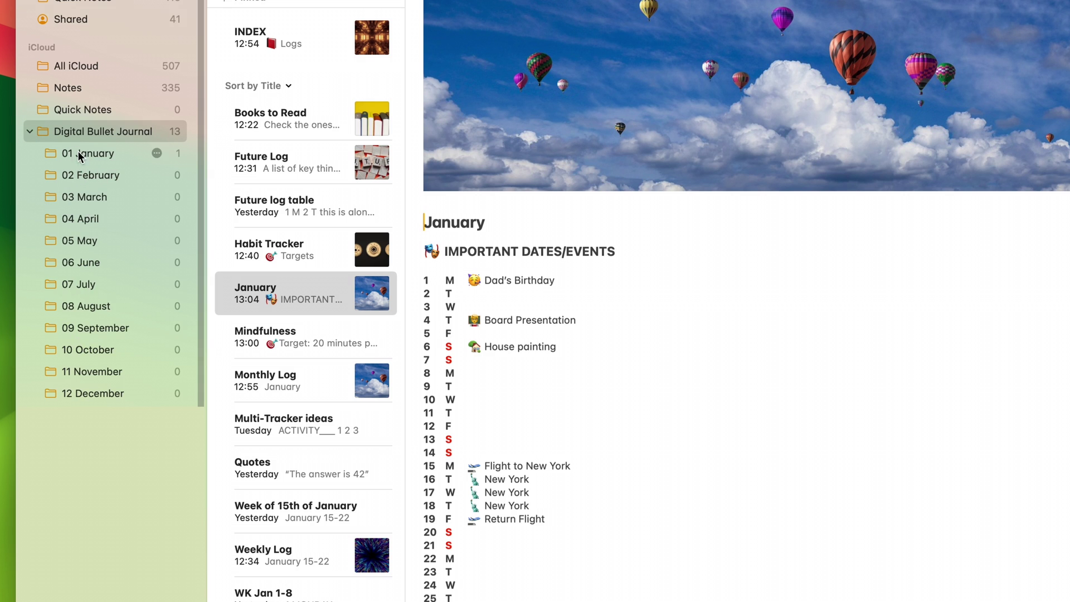
{"action": "left_click", "coordinate": [309, 298]}
{"action": "left_click_drag", "start_coordinate": [308, 300], "coordinate": [103, 158]}
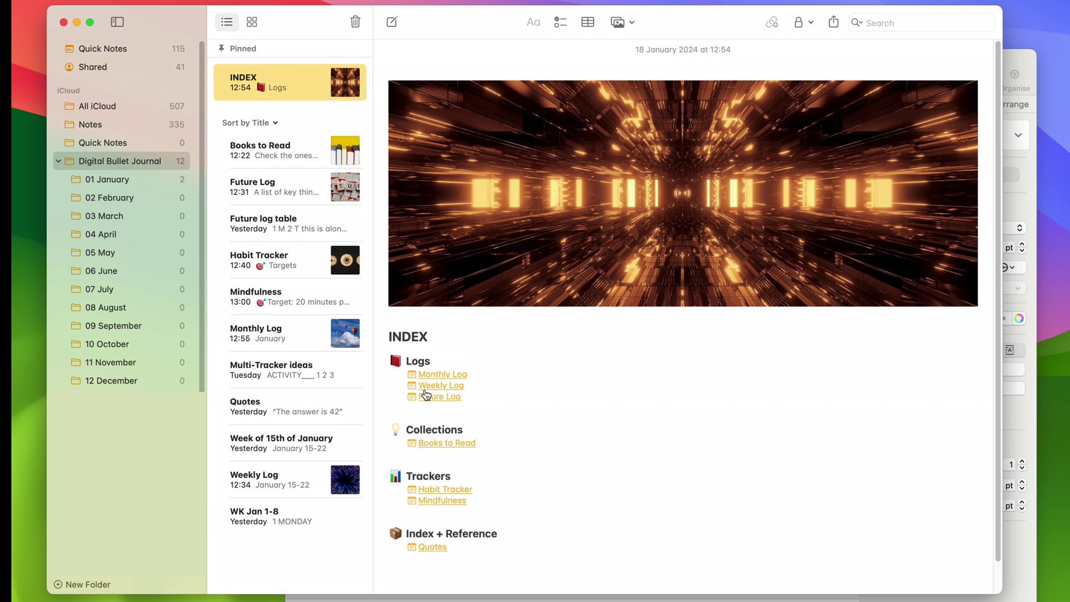
Duplicate the Weekly Log note and retitle the copy 'Weekly Log 15-22 2024'.
{"action": "left_click", "coordinate": [452, 389]}
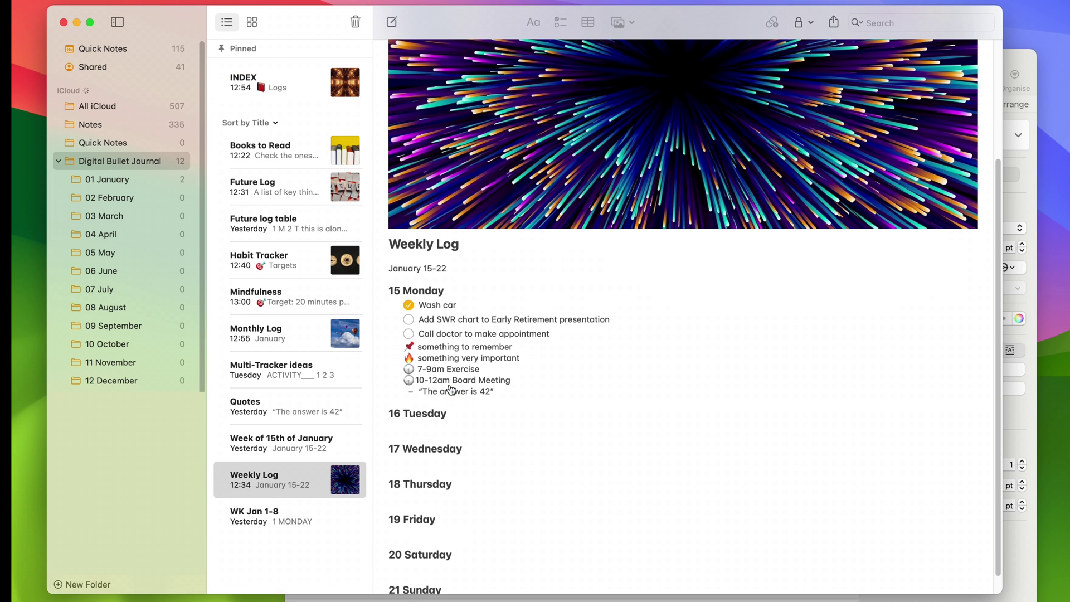
{"action": "scroll", "coordinate": [456, 418], "scroll_direction": "down", "scroll_amount": 1}
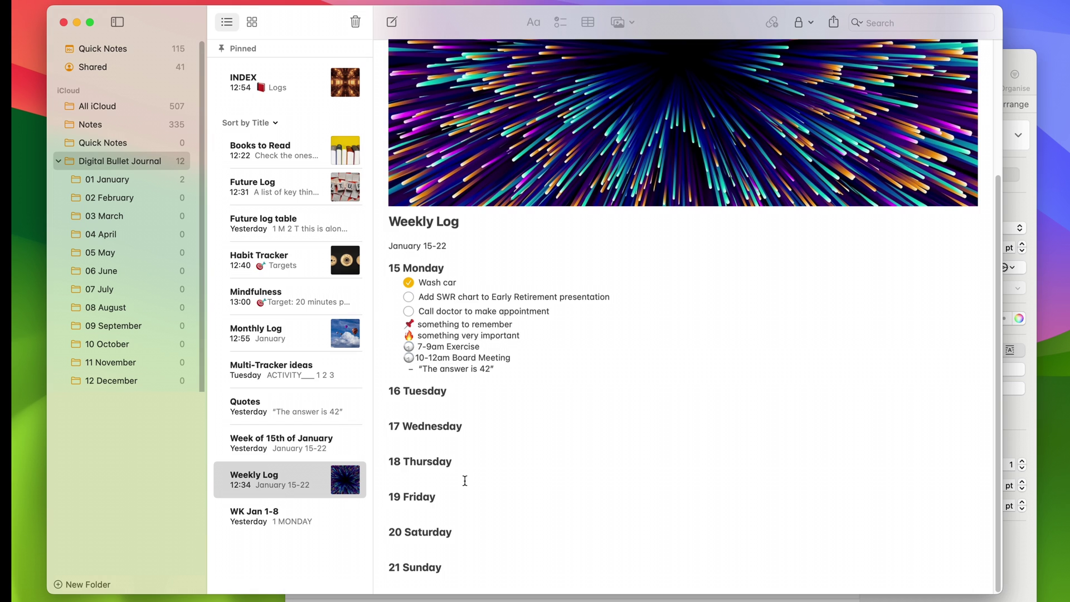
{"action": "right_click", "coordinate": [296, 481]}
{"action": "left_click", "coordinate": [347, 551]}
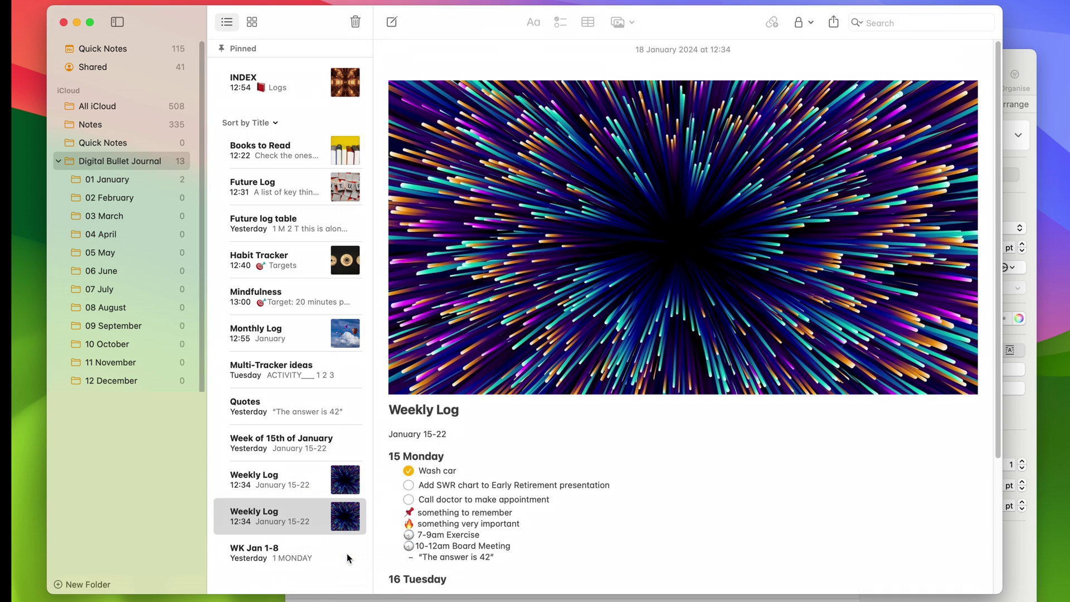
{"action": "left_click", "coordinate": [478, 406]}
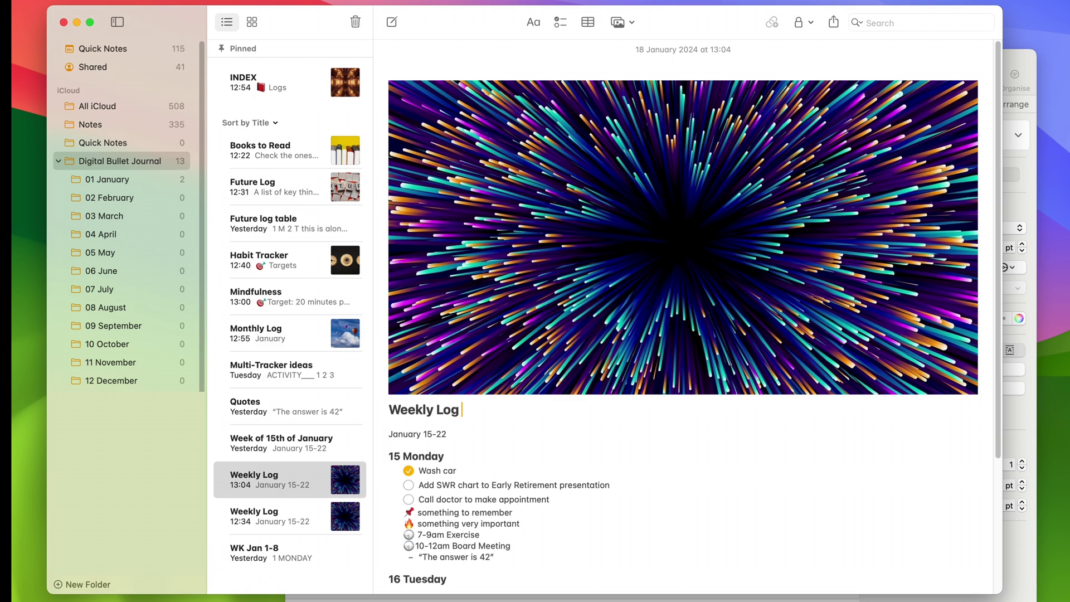
{"action": "type", "text": "15-22 202"}
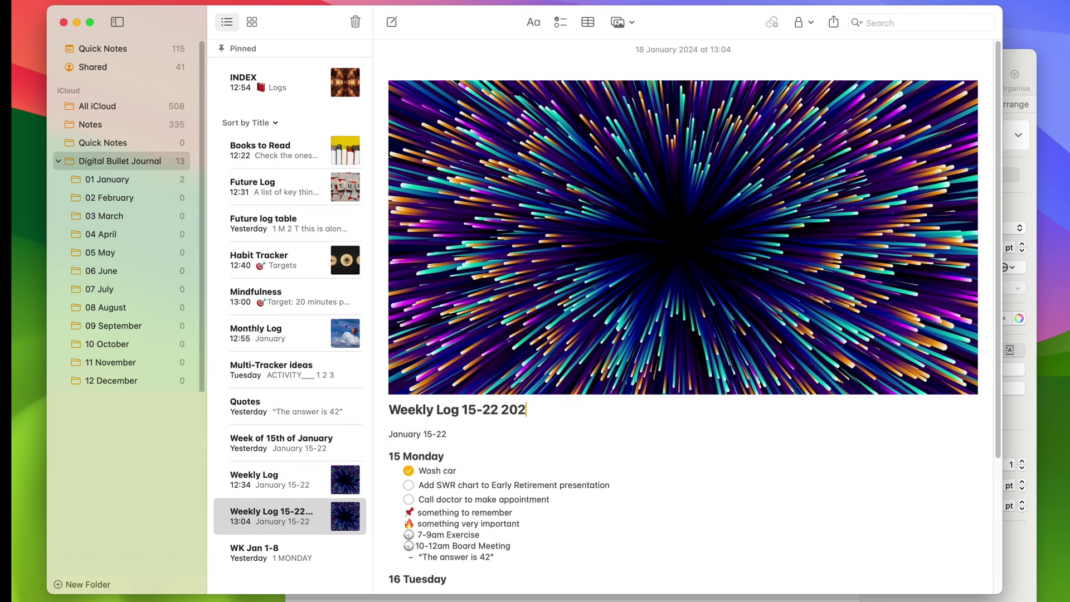
{"action": "type", "text": "4"}
Move the dated Weekly Log copy into 01 January, then return to the INDEX note.
{"action": "left_click", "coordinate": [458, 434]}
{"action": "left_click_drag", "start_coordinate": [276, 521], "coordinate": [119, 184]}
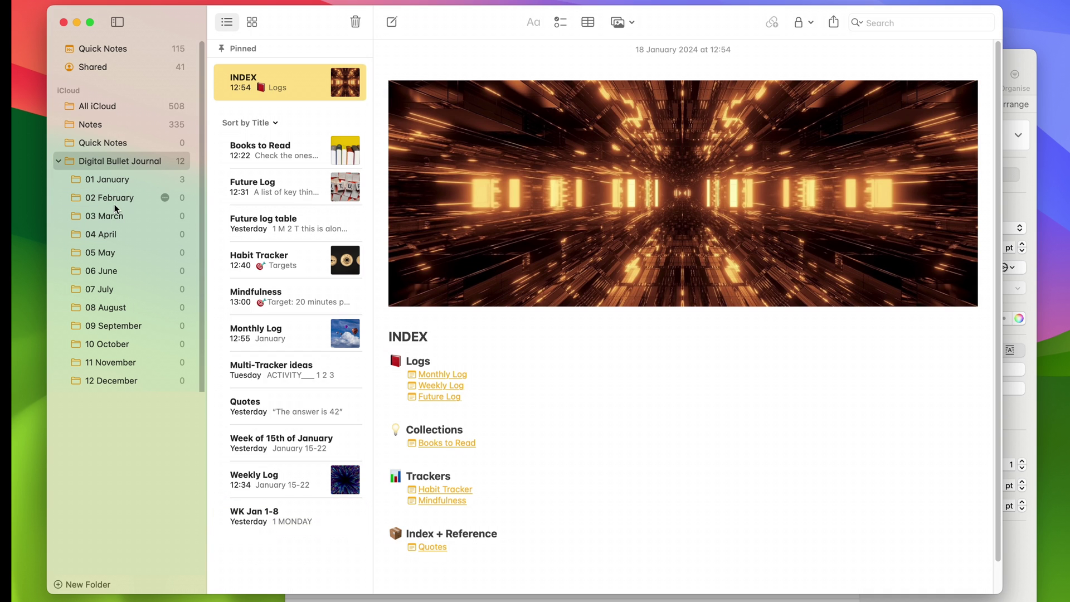
{"action": "left_click", "coordinate": [290, 494]}
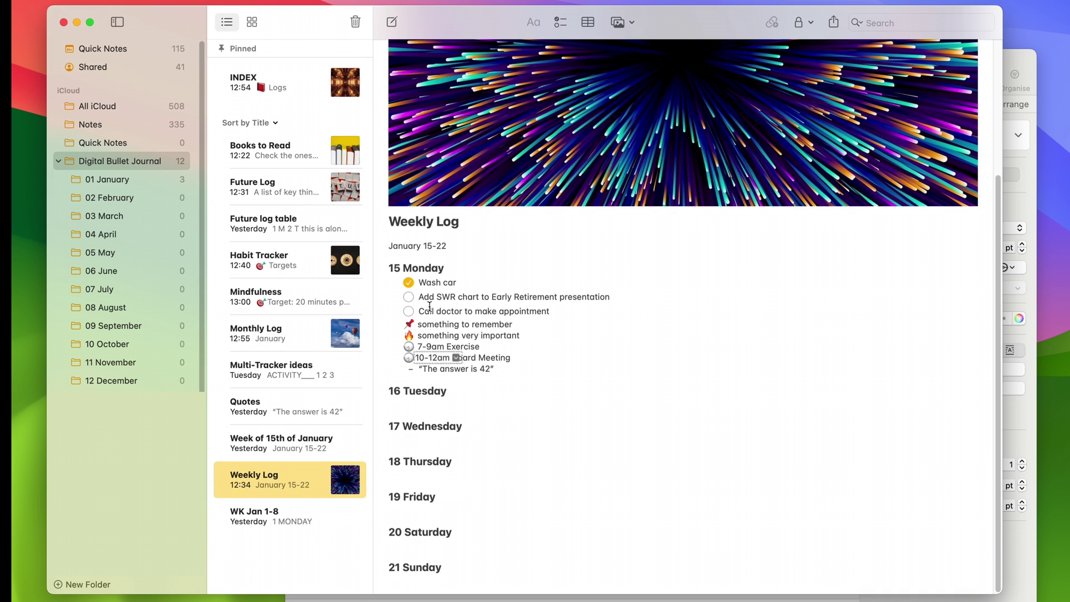
{"action": "left_click", "coordinate": [286, 84]}
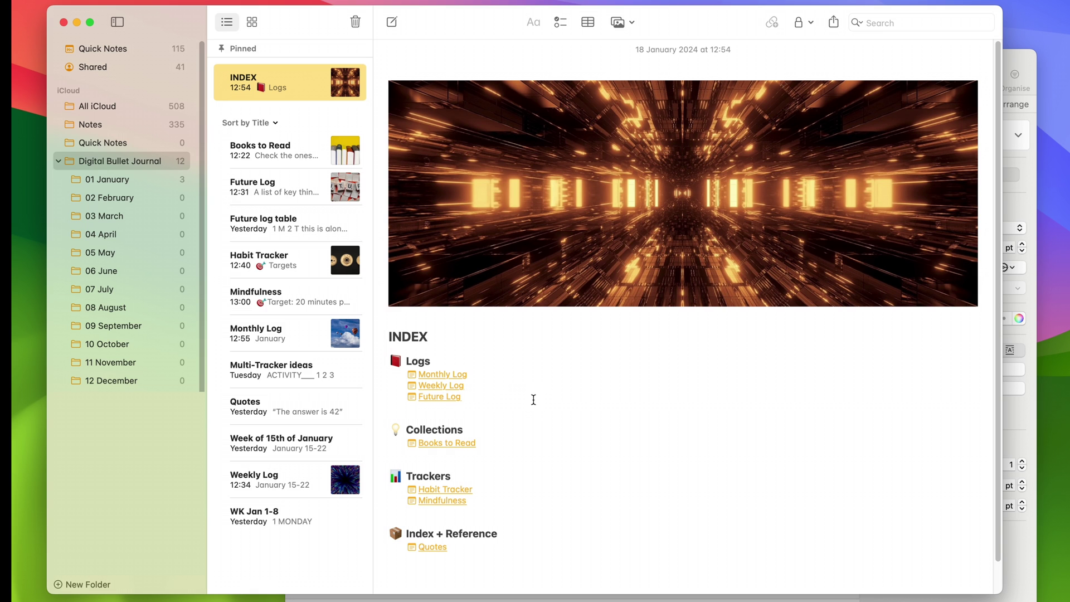
{"action": "left_click", "coordinate": [443, 375]}
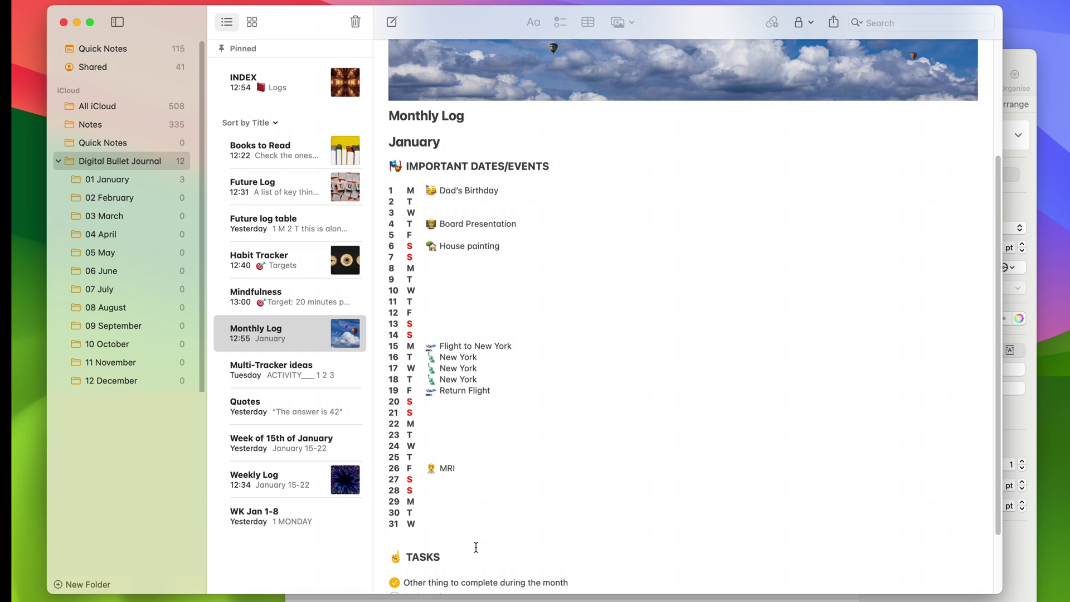
{"action": "scroll", "coordinate": [478, 541], "scroll_direction": "down", "scroll_amount": 3}
{"action": "left_click", "coordinate": [426, 549]}
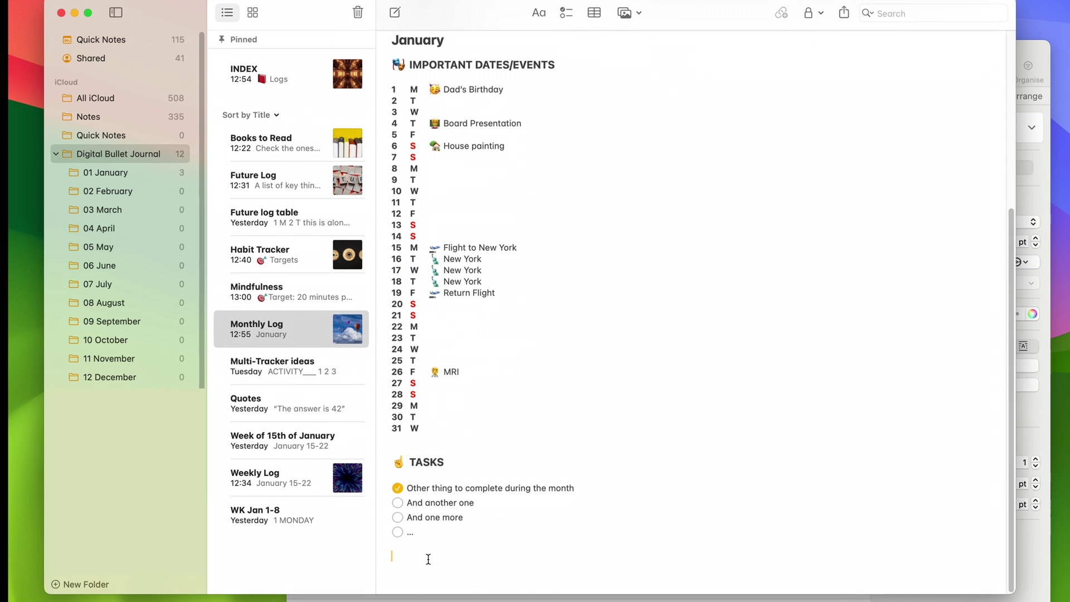
{"action": "type", "text": "1"}
{"action": "key", "text": "Tab"}
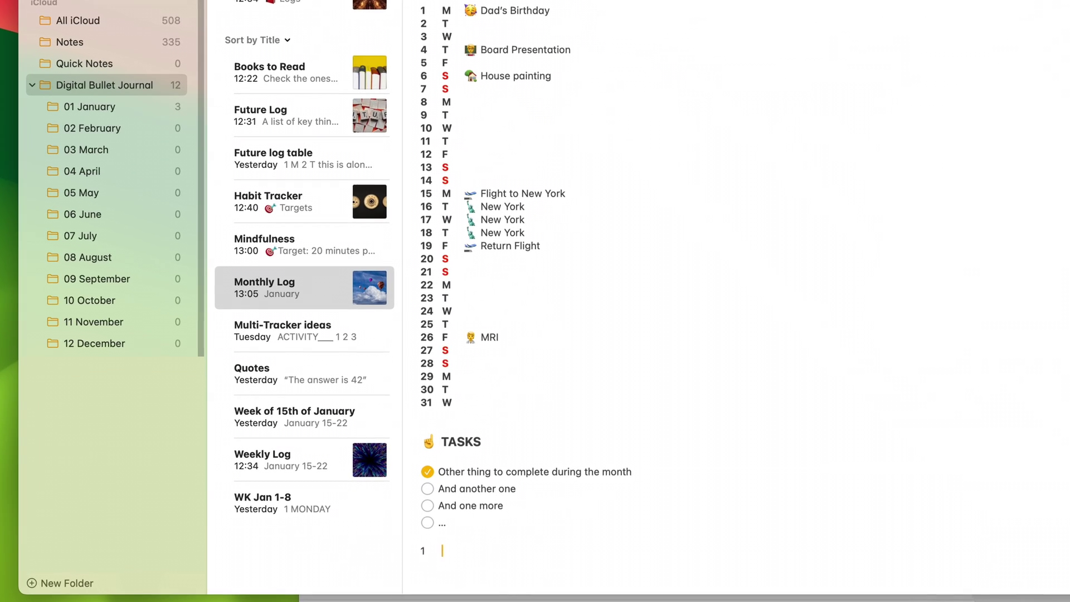
{"action": "type", "text": "W"}
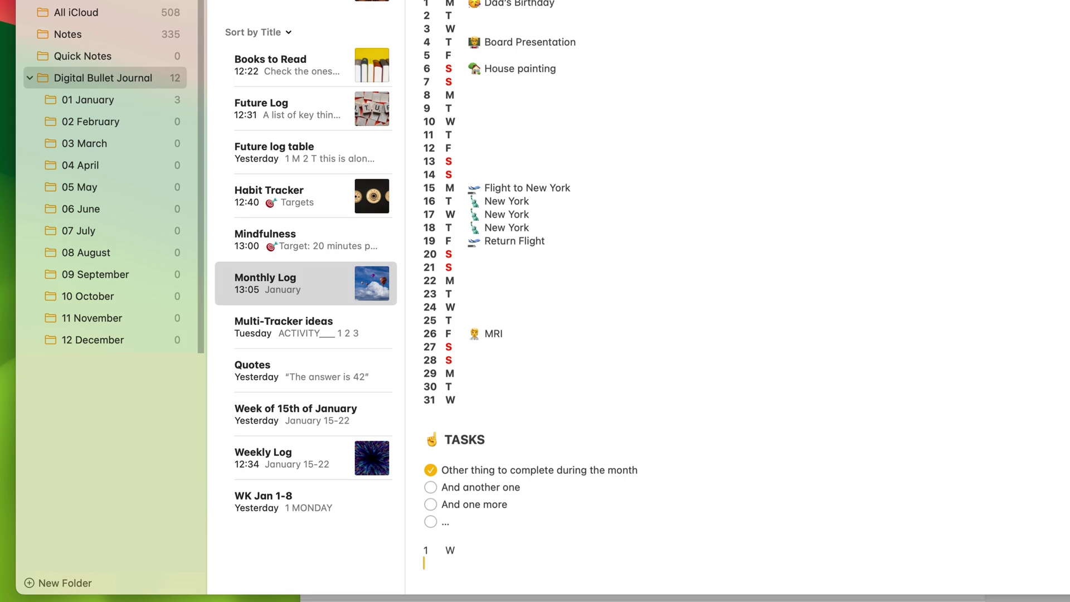
{"action": "key", "text": "Return"}
{"action": "type", "text": "2 T "}
{"action": "type", "text": "3"}
{"action": "left_click_drag", "start_coordinate": [459, 577], "coordinate": [425, 550]}
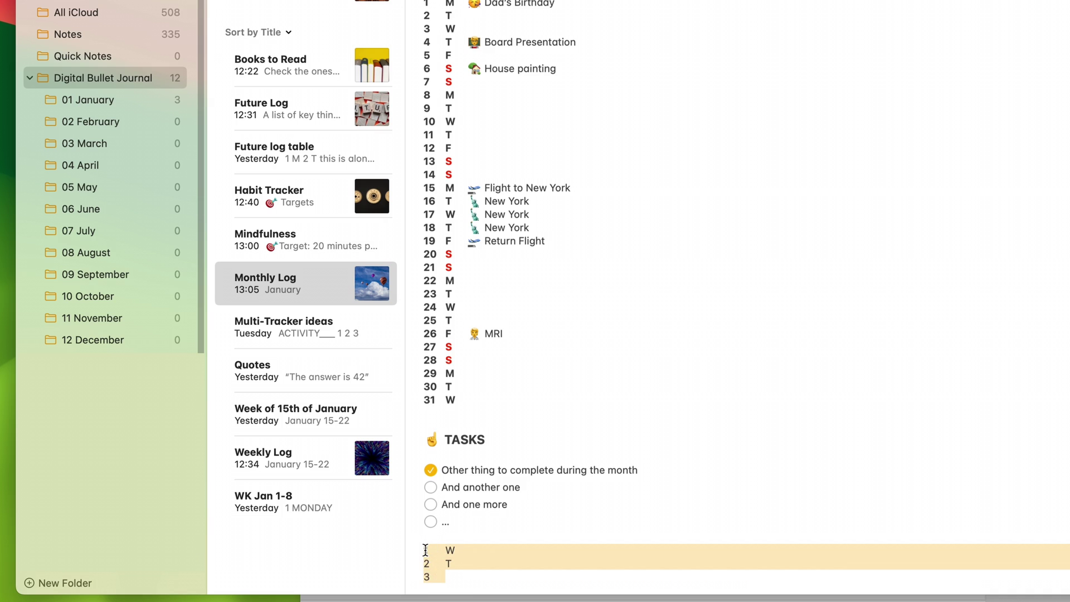
{"action": "key", "text": "BackSpace"}
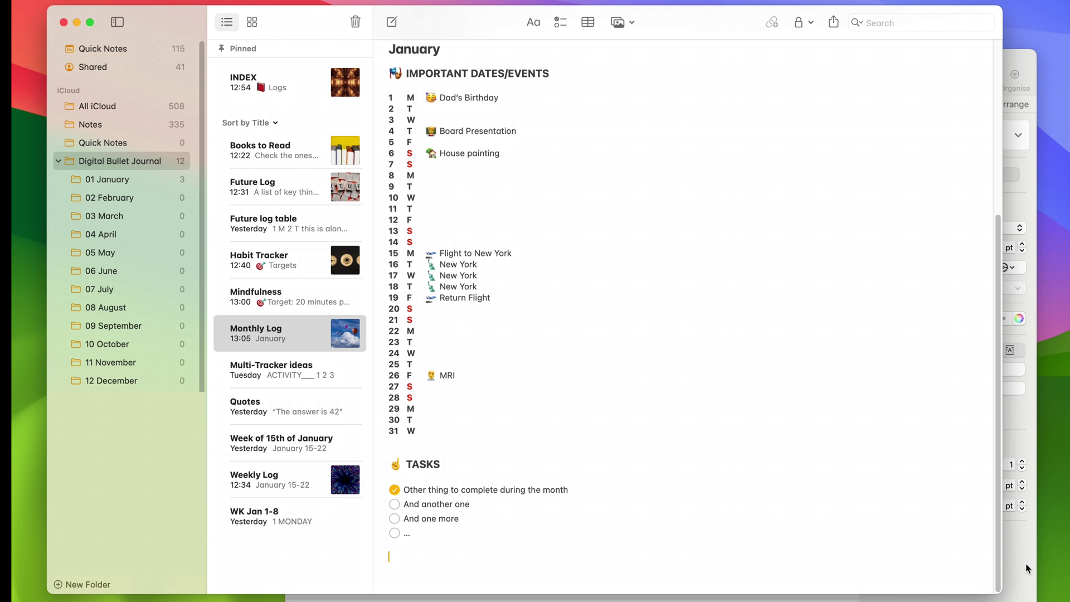
In Numbers, fill the day-number sequence down column A starting from A2.
{"action": "left_click", "coordinate": [1028, 568]}
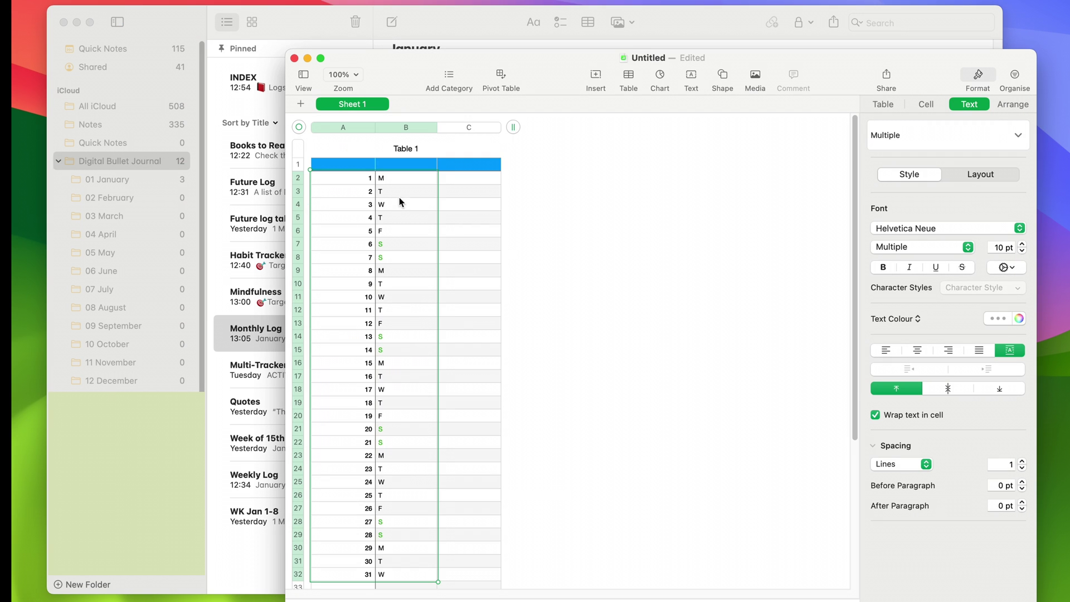
{"action": "left_click", "coordinate": [350, 179]}
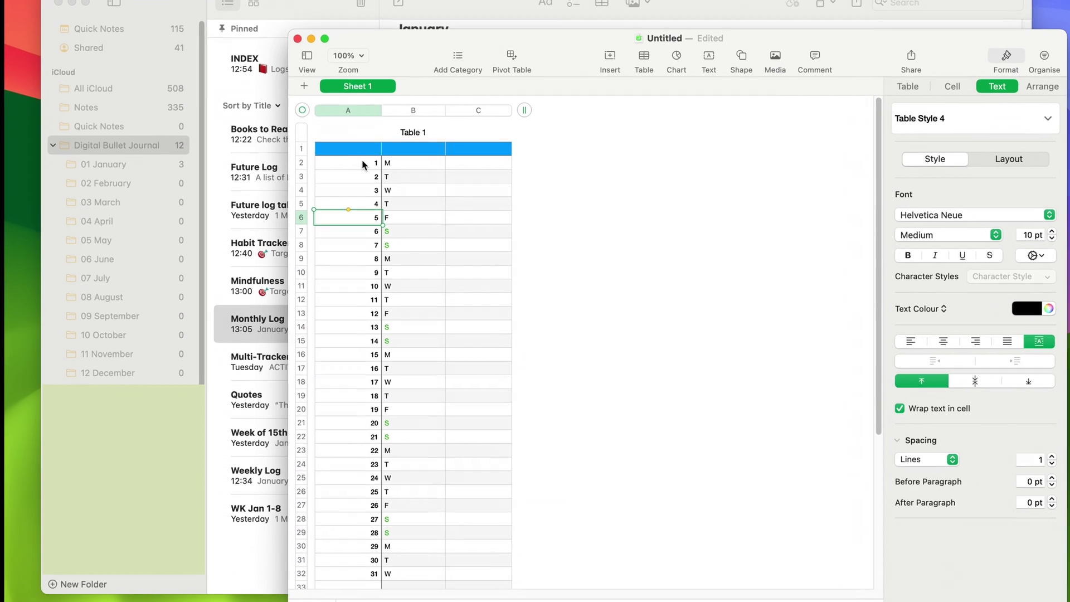
{"action": "left_click_drag", "start_coordinate": [351, 181], "coordinate": [357, 212]}
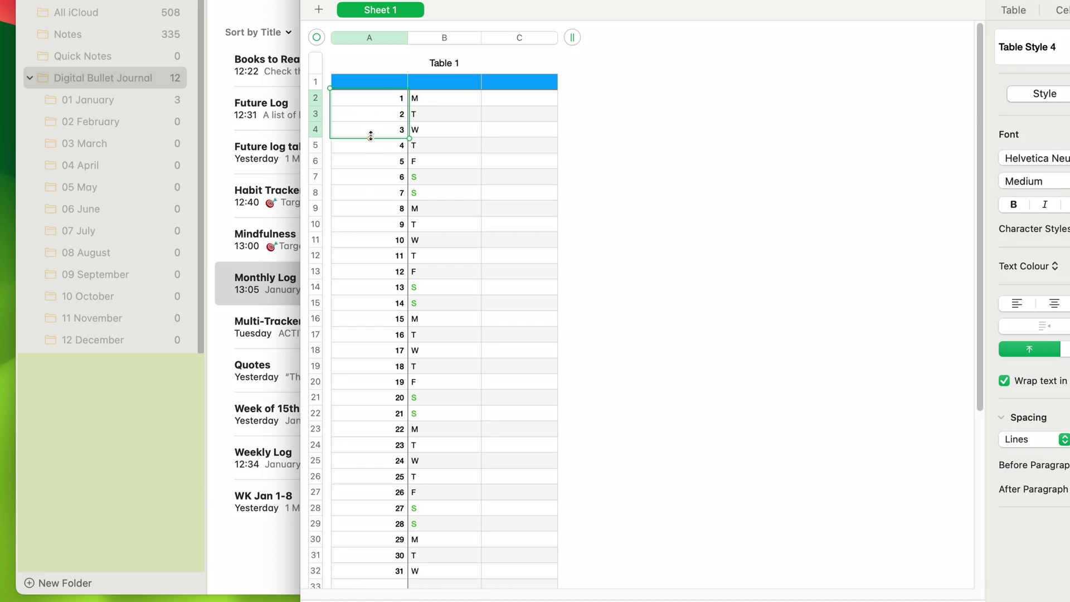
{"action": "left_click_drag", "start_coordinate": [370, 138], "coordinate": [390, 577]}
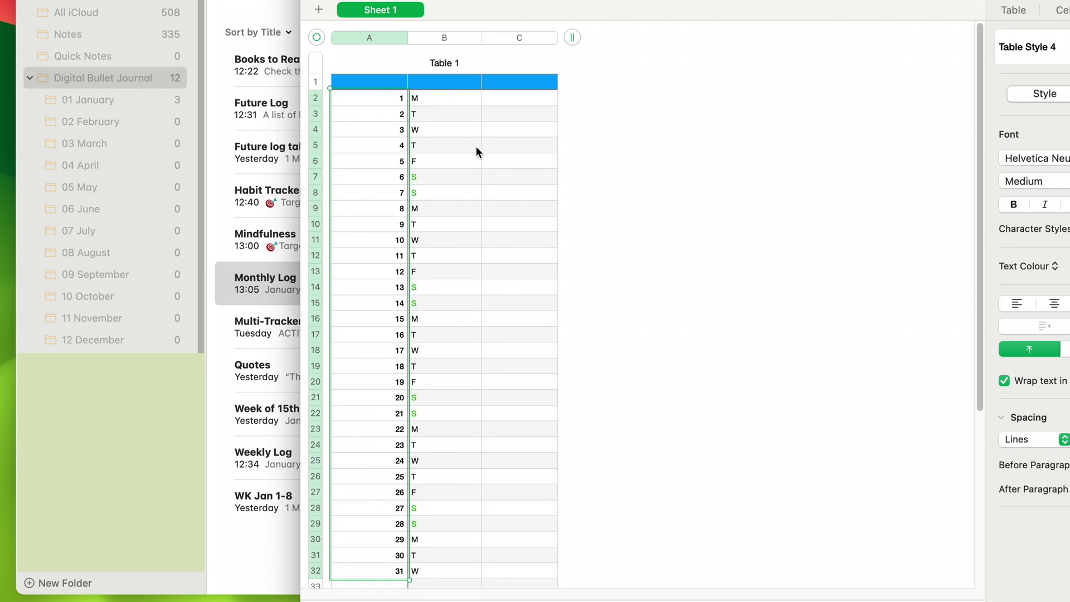
Select the weekday letters, then the whole day table from A2 to C32.
{"action": "left_click", "coordinate": [457, 102]}
{"action": "left_click_drag", "start_coordinate": [449, 191], "coordinate": [449, 109]}
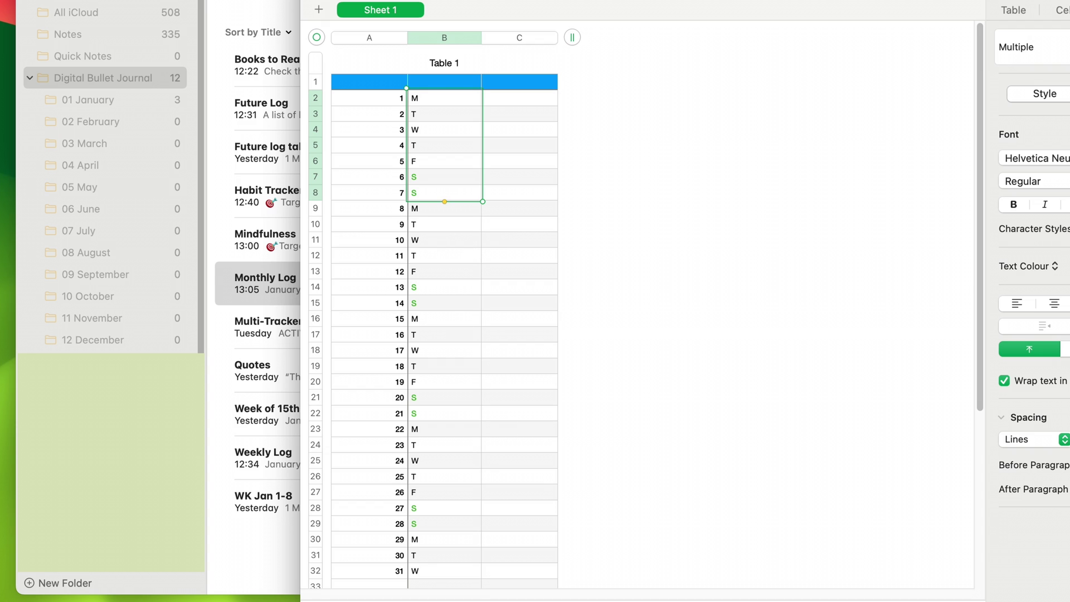
{"action": "left_click", "coordinate": [444, 287]}
{"action": "left_click_drag", "start_coordinate": [383, 107], "coordinate": [537, 568]}
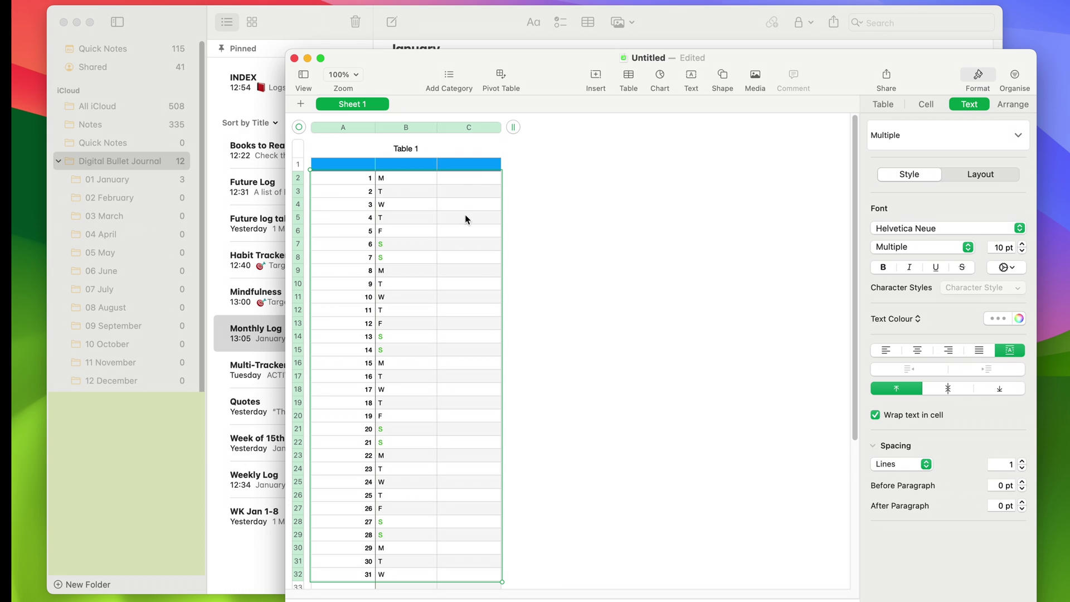
Paste the Numbers day table below the Monthly Log's tasks, review it, then undo the paste.
{"action": "left_click", "coordinate": [240, 328]}
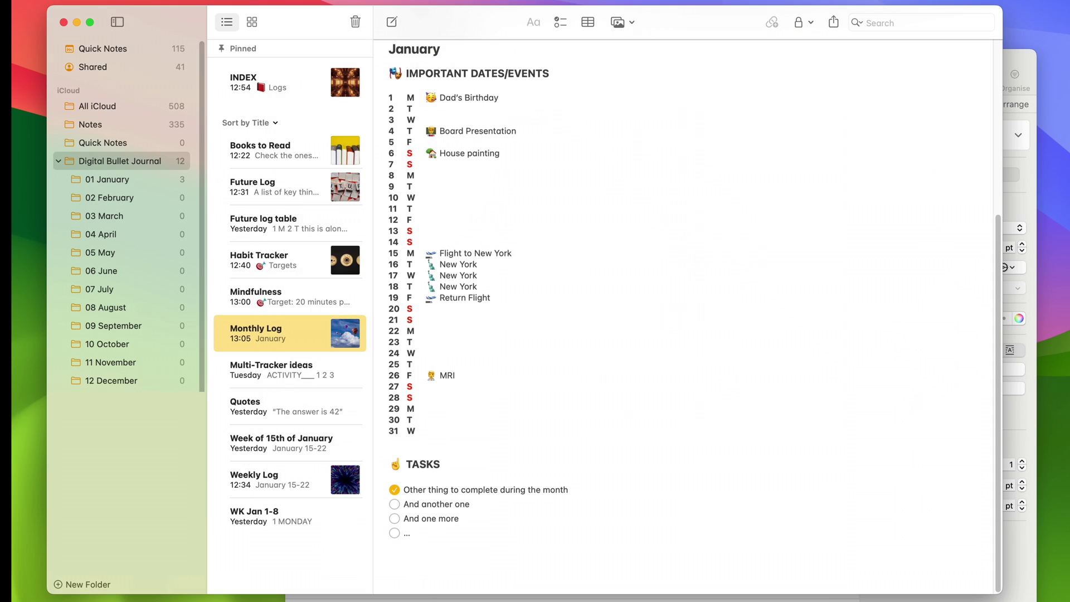
{"action": "left_click", "coordinate": [416, 559]}
{"action": "key", "text": "super+v"}
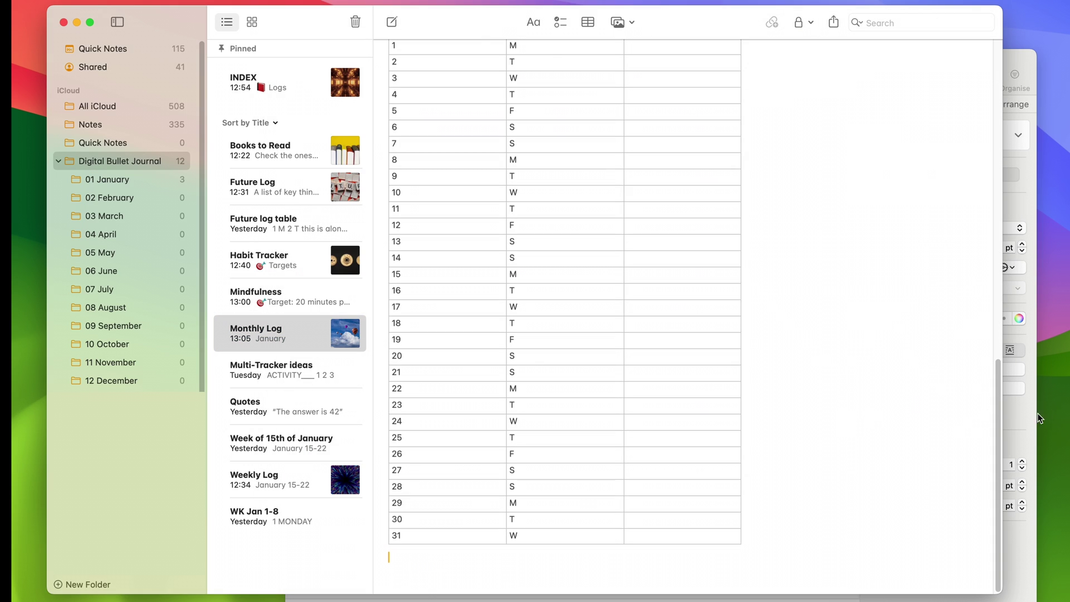
{"action": "left_click_drag", "start_coordinate": [999, 407], "coordinate": [984, 390]}
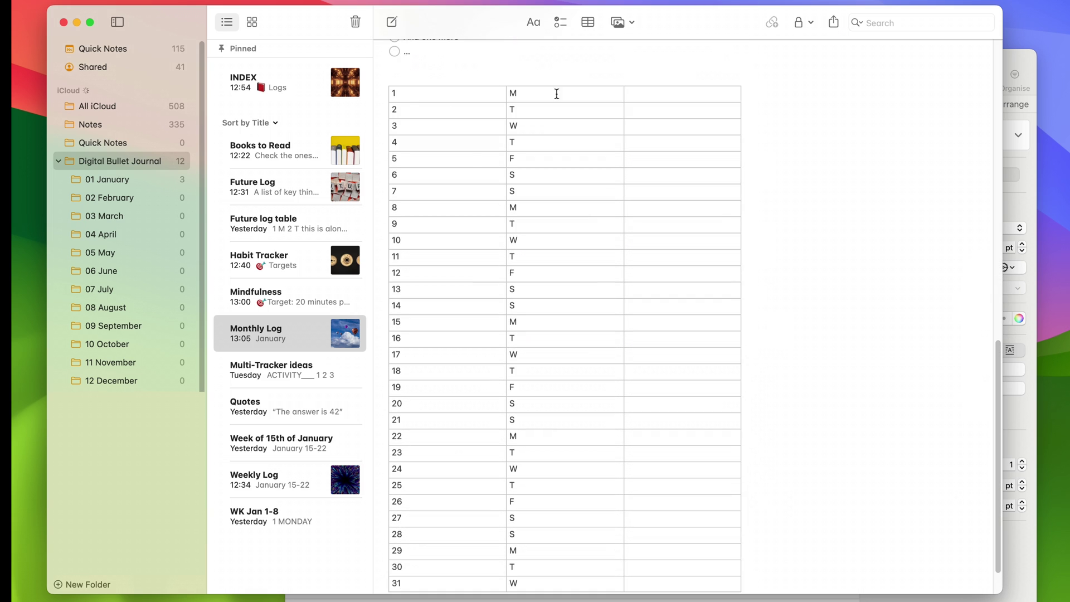
{"action": "scroll", "coordinate": [540, 330], "scroll_direction": "up", "scroll_amount": 1}
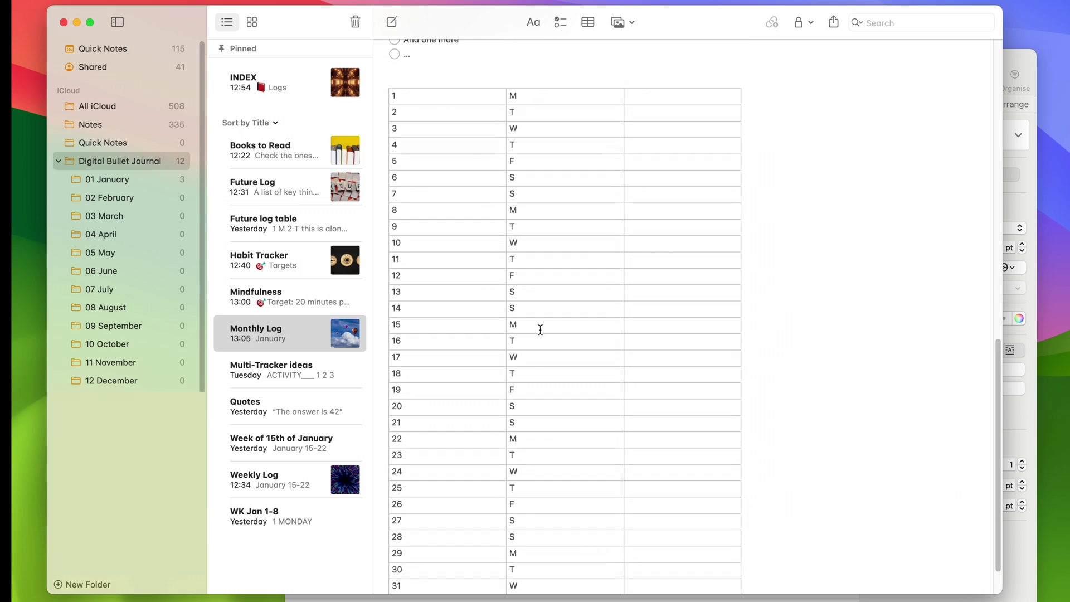
{"action": "scroll", "coordinate": [541, 330], "scroll_direction": "up", "scroll_amount": 8}
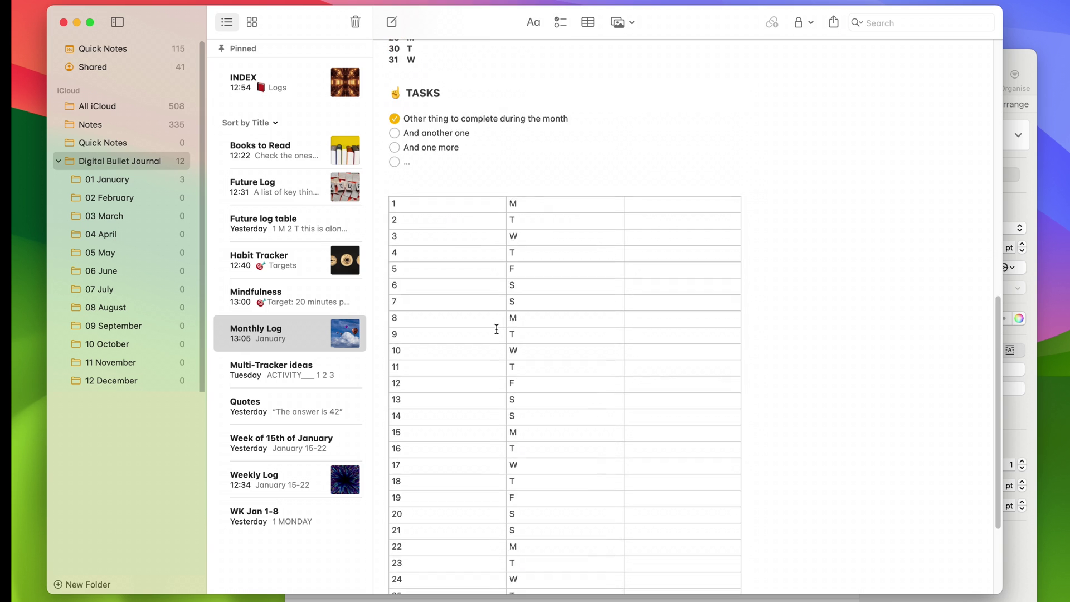
{"action": "scroll", "coordinate": [515, 327], "scroll_direction": "down", "scroll_amount": 4}
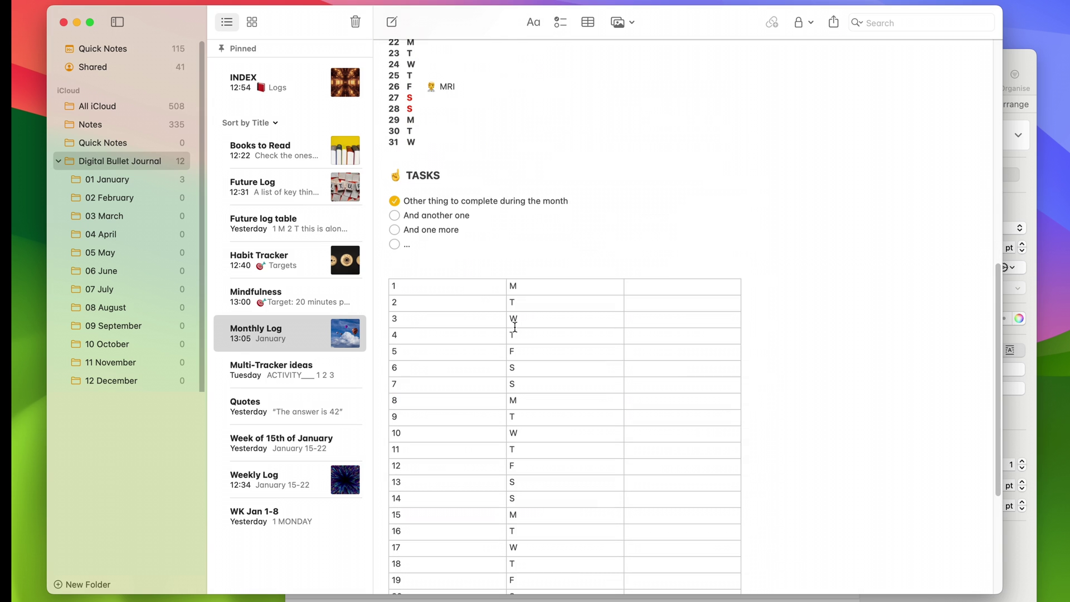
{"action": "key", "text": "super+z"}
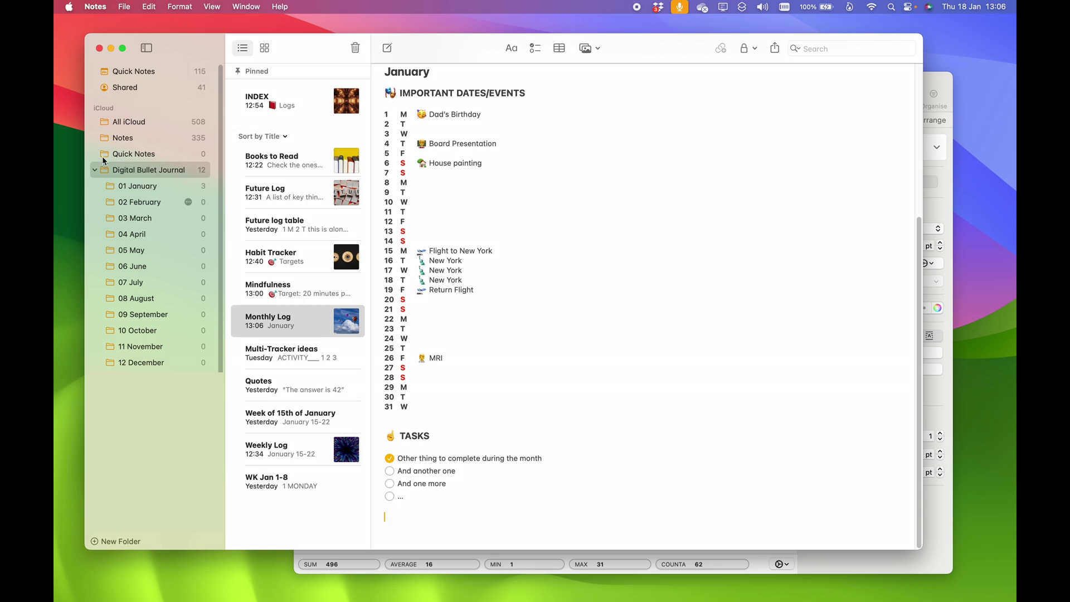
Paste days 1–31 as plain text under Tasks and add 'buy flowers!' to day 1.
{"action": "left_click", "coordinate": [149, 7]}
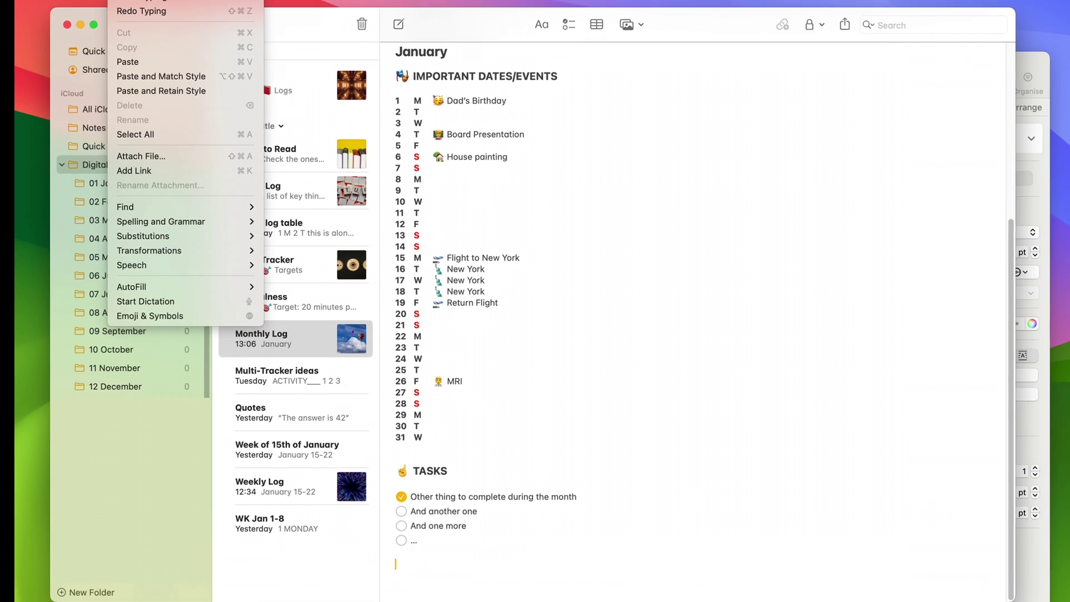
{"action": "left_click", "coordinate": [235, 109]}
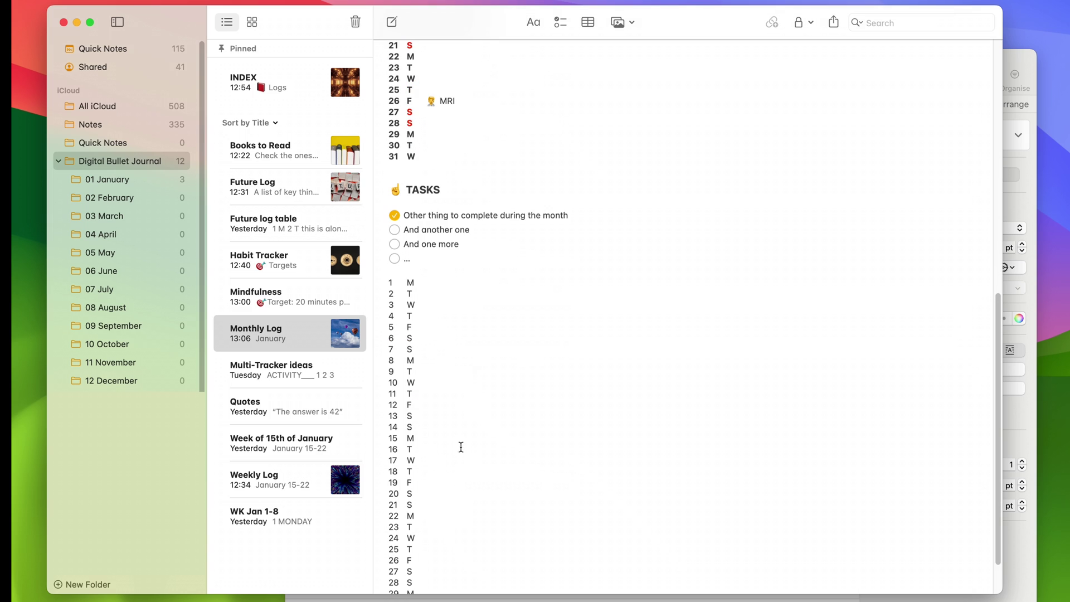
{"action": "double_click", "coordinate": [444, 284]}
{"action": "left_click", "coordinate": [449, 283]}
{"action": "type", "text": "buy flowers!"}
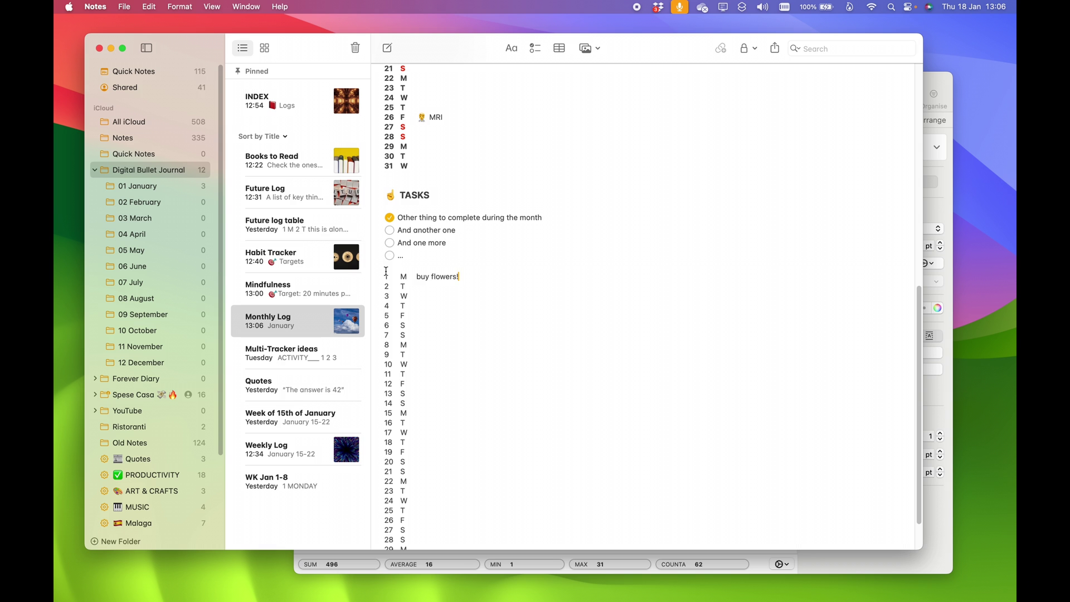
Select all and delete the pasted day list, then go back to the INDEX note.
{"action": "key", "text": "super+a"}
{"action": "key", "text": "BackSpace"}
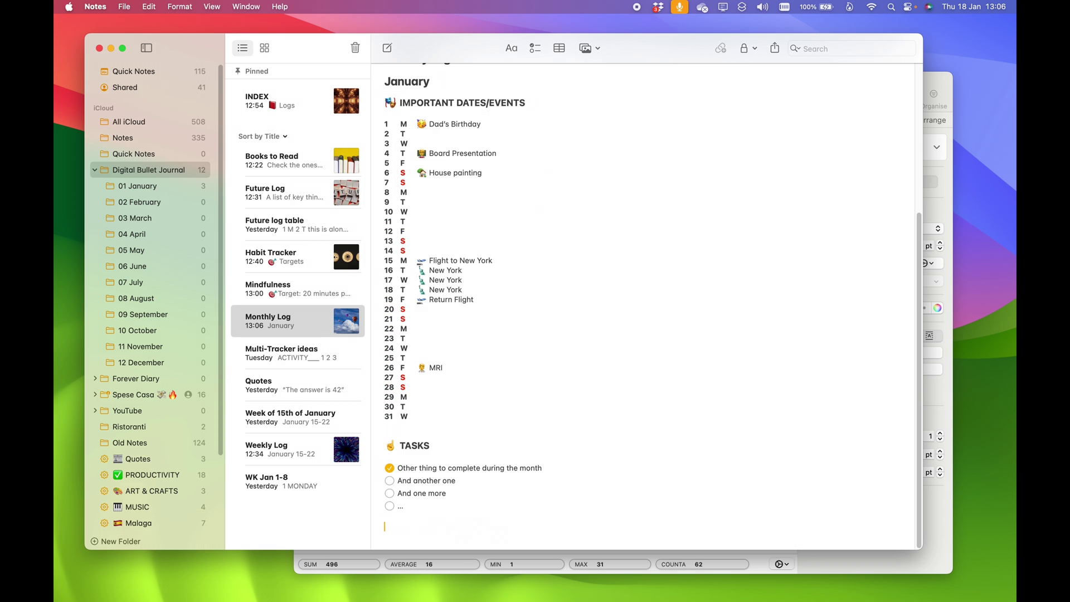
{"action": "left_click", "coordinate": [307, 103]}
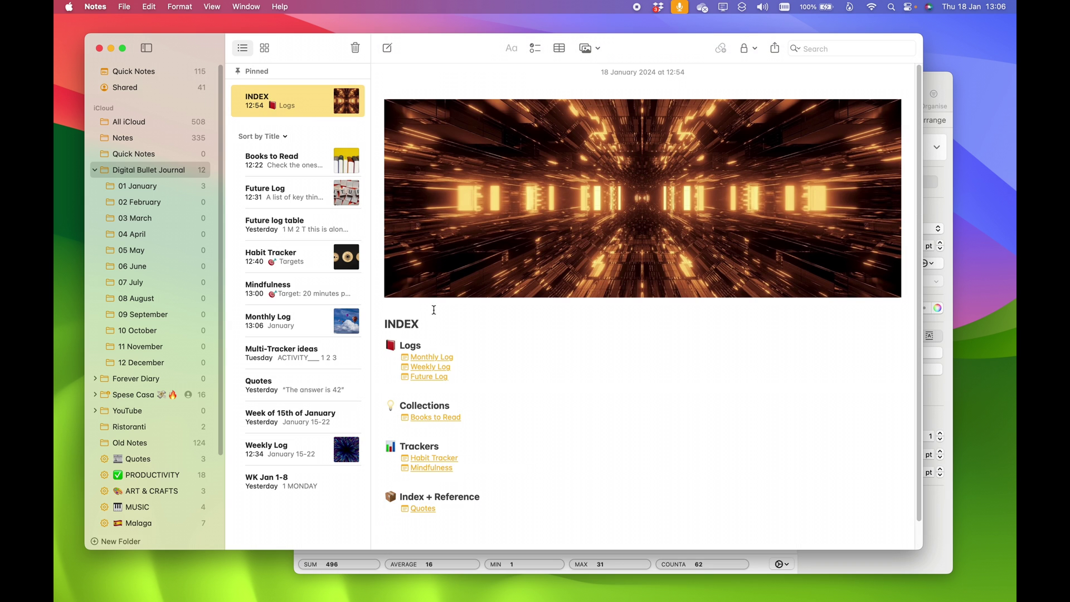
{"action": "scroll", "coordinate": [787, 470], "scroll_direction": "down", "scroll_amount": 2}
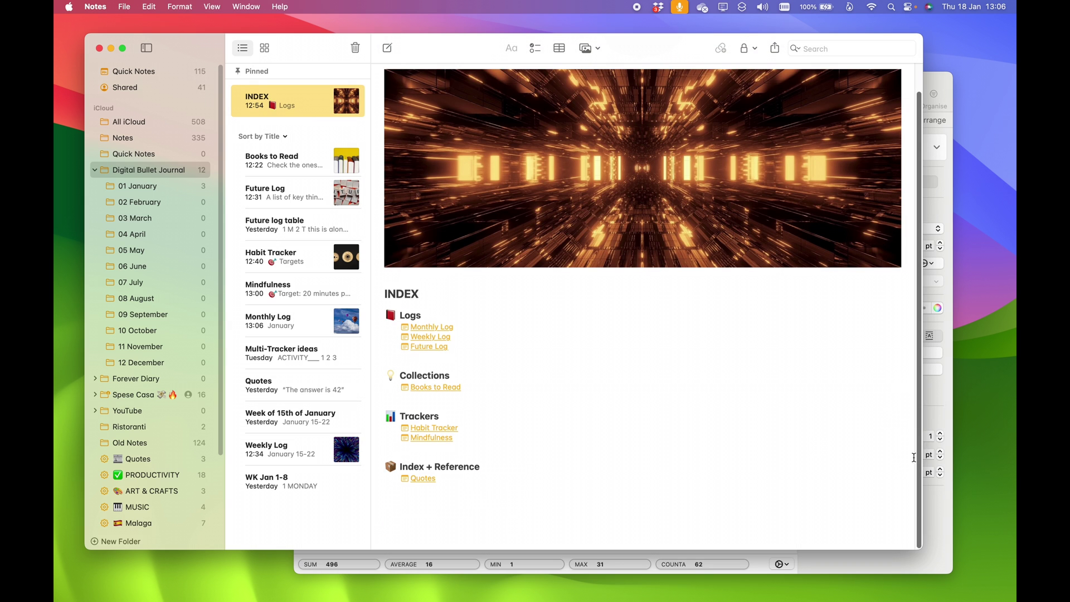